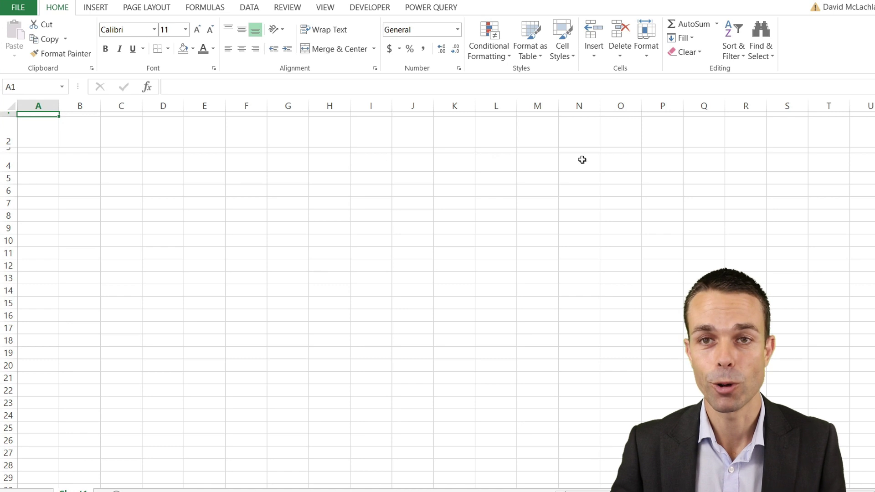
- Fill A1:N5 with dark blue-gray and enter the title "Ishikawa Diagram (Fishbone)" in the merged cells A2:N2
left_click(193, 49)
left_click(215, 73)
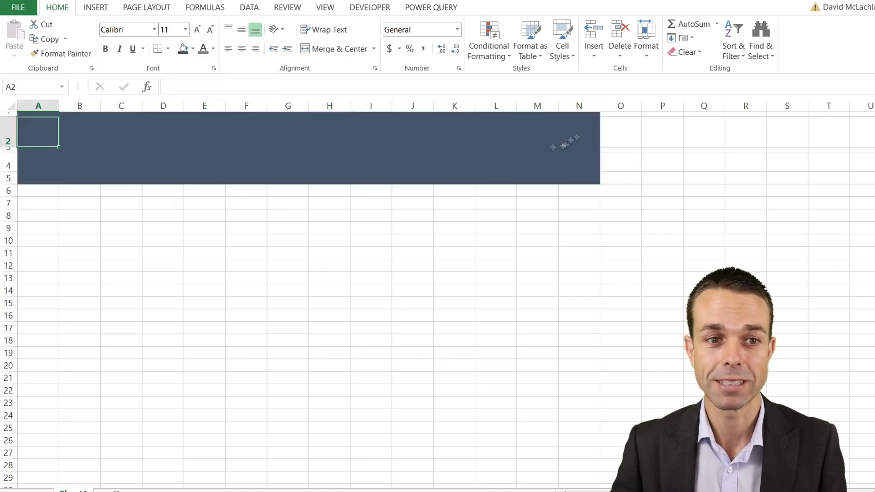
left_click(579, 137, "shift")
left_click(339, 49)
type("Ishikawa Diagram (Fishbone)")
key("ctrl+Return")
- Format the title as white, italic, 22 pt text and center it vertically
left_click(242, 29)
left_click(213, 48)
left_click(211, 73)
double_click(197, 30)
double_click(197, 30)
double_click(198, 30)
key("ctrl+i")
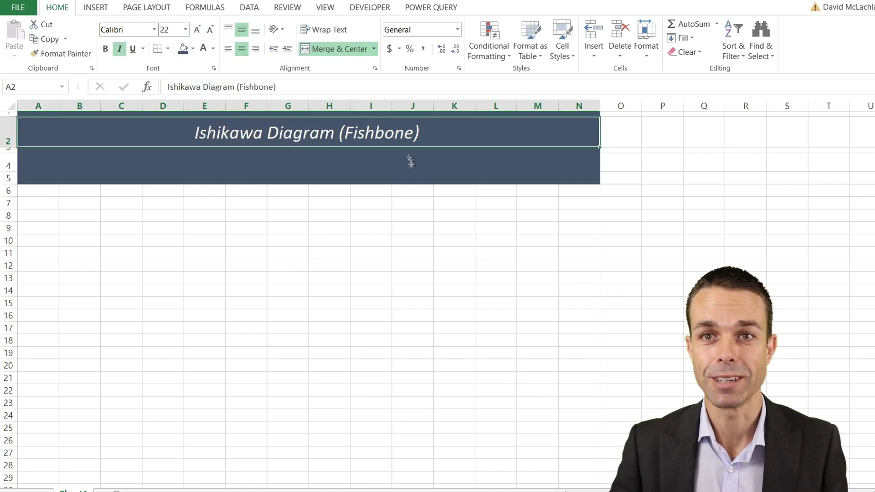
- Enter the label "Process or Area:" in B4 as white text, right-aligned and vertically centered
left_click(124, 159)
left_click(96, 160)
type("Process or Area")
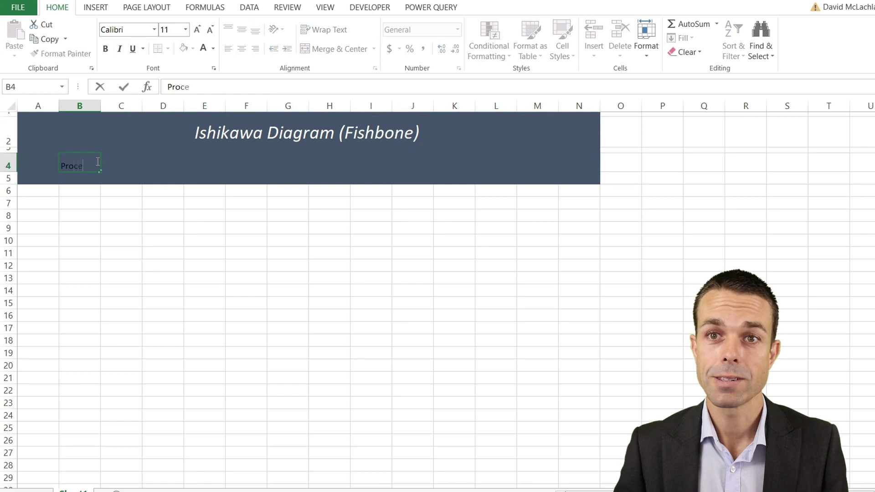
key("ctrl+Return")
left_click(255, 48)
left_click(241, 29)
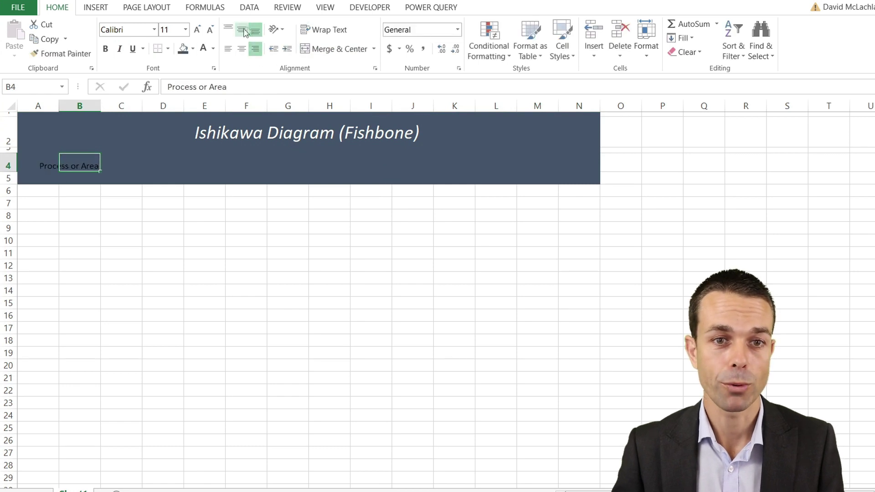
left_click(203, 48)
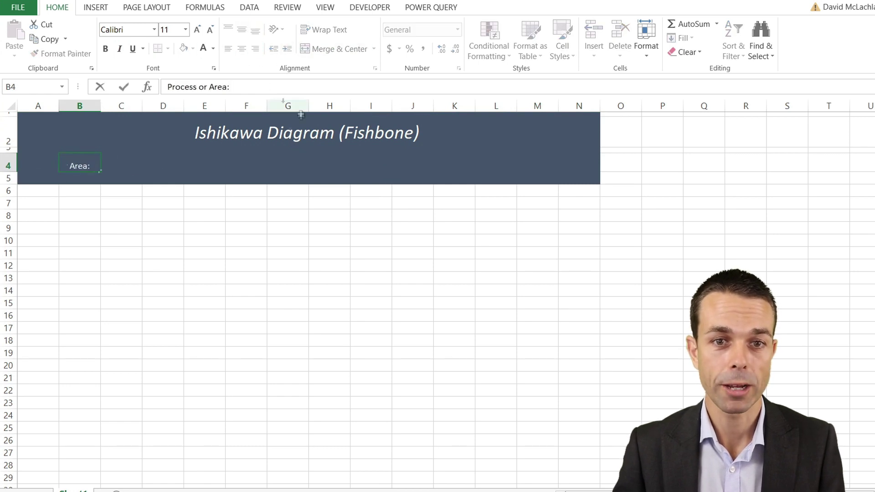
- Turn C4:E4 into one merged entry box with a white fill and a border
left_click_drag(111, 163, 209, 170)
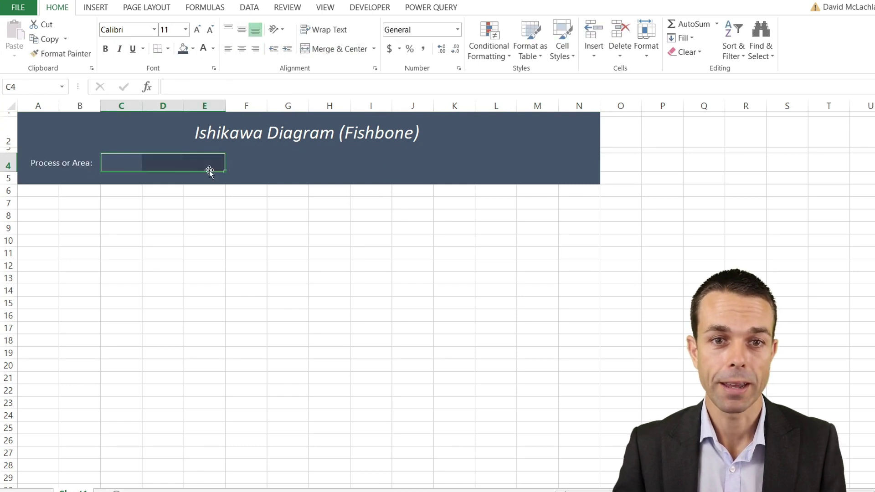
left_click(192, 48)
left_click(188, 177)
left_click(168, 48)
left_click(209, 159)
left_click(91, 164)
key("ctrl+c")
left_click_drag(121, 163, 209, 164)
left_click(338, 49)
- Copy the label and entry box from B4:E4 to G4 and change the copied label to "Authored by:"
left_click_drag(79, 163, 212, 165)
key("ctrl+c")
left_click(289, 165)
key("ctrl+v")
type("Authored by:")
left_click(497, 163)
type("Root")
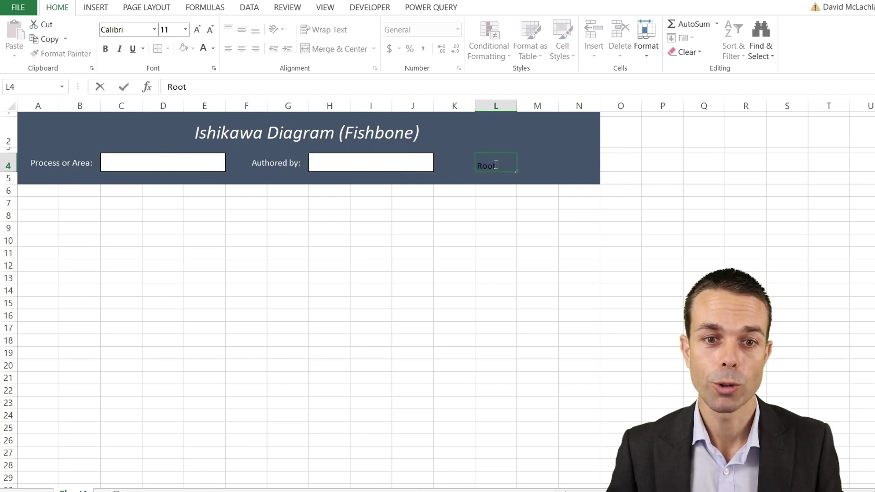
type(" cause)")
key("Escape")
- Make the "Process or Area:" and "Authored by:" labels bold
left_click(283, 162)
left_click(69, 162, "ctrl")
key("ctrl+b")
left_click(204, 228)
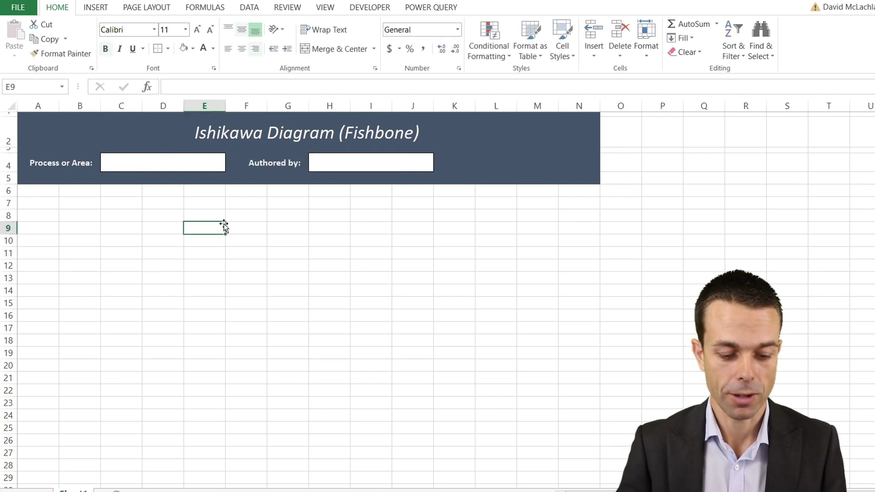
left_click(234, 253)
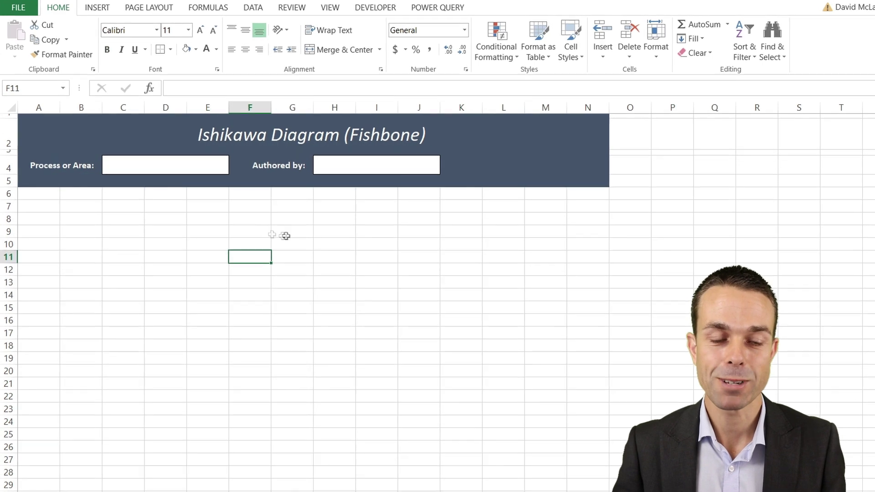
- Draw a Flowchart: Delay shape about 4.06 cm wide and 2.82 cm high around L16:M21
left_click(99, 13)
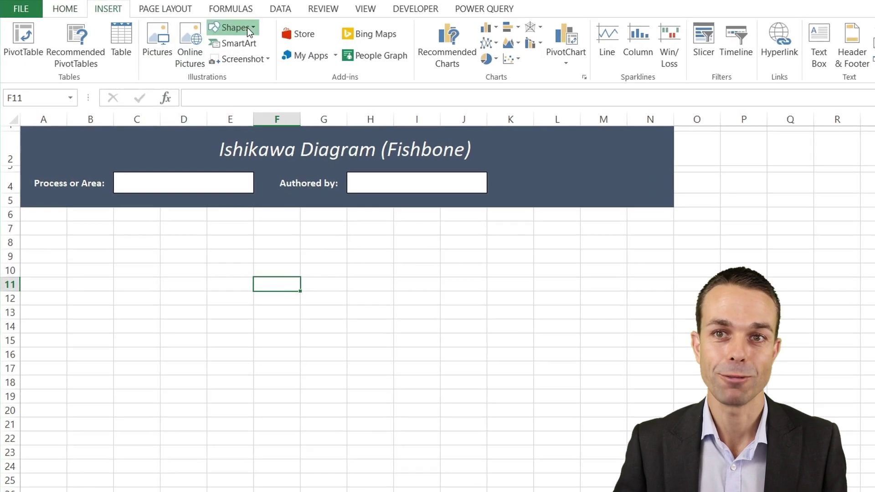
left_click(219, 26)
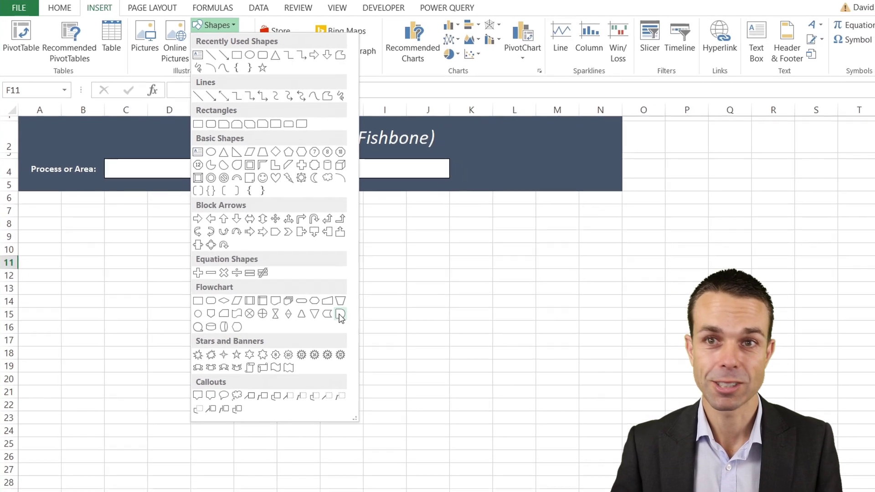
left_click(340, 314)
mouse_move(469, 316)
left_mouse_down()
mouse_move(504, 406)
mouse_move(570, 386)
left_mouse_up()
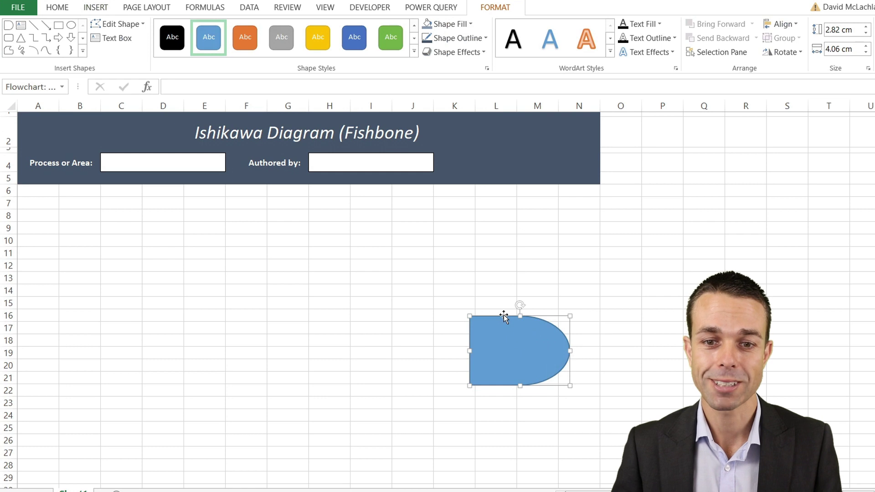
- Give the delay shape a light gray fill and a thicker, dark blue-gray outline
right_click(504, 316)
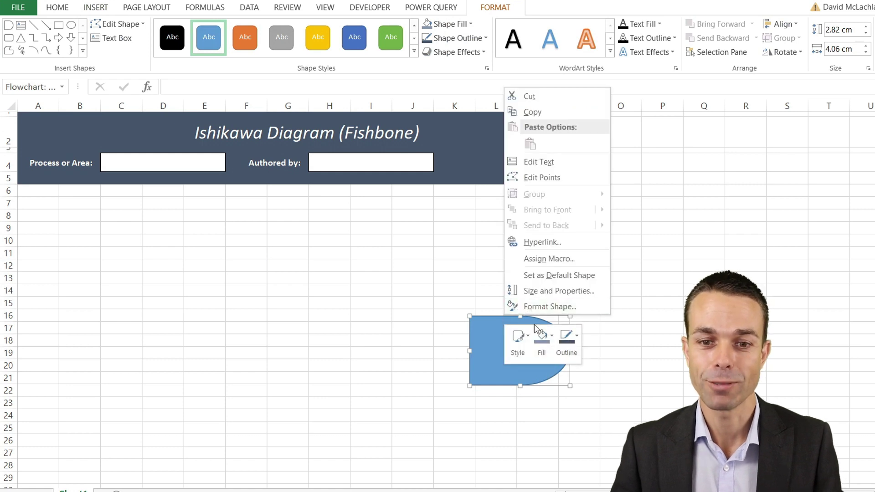
left_click(546, 344)
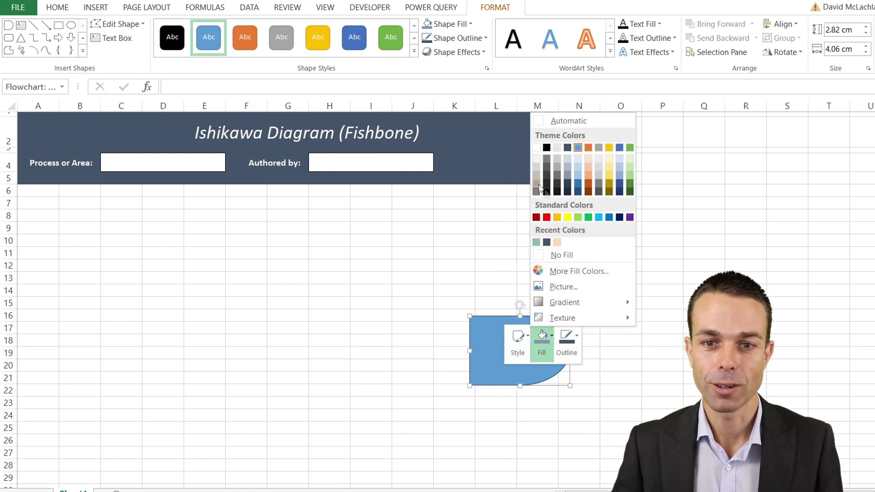
left_click(537, 168)
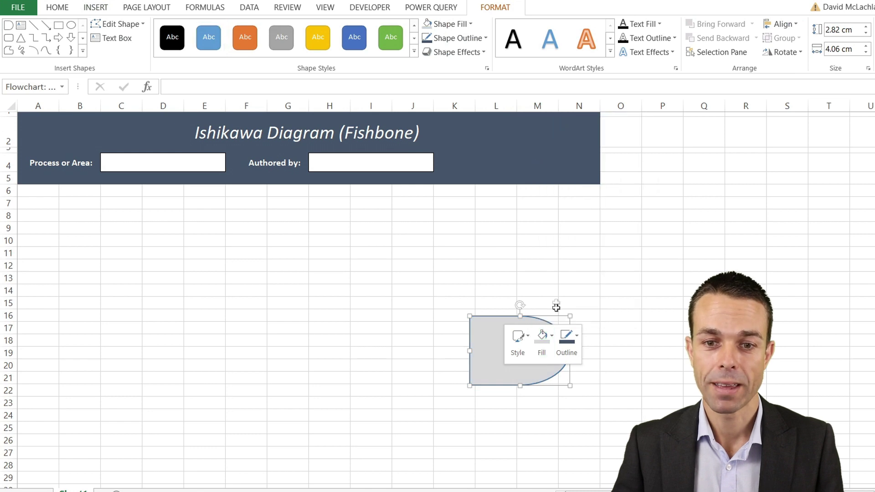
left_click(573, 345)
left_click(591, 180)
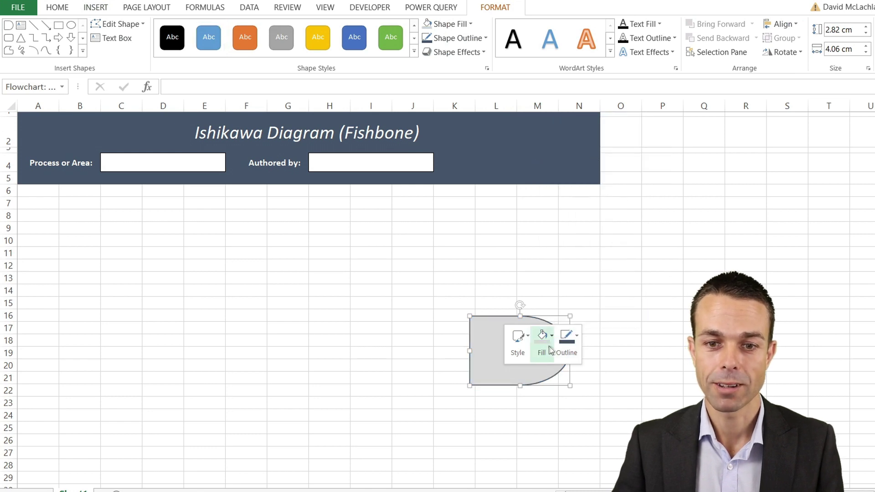
left_click(568, 337)
mouse_move(601, 305)
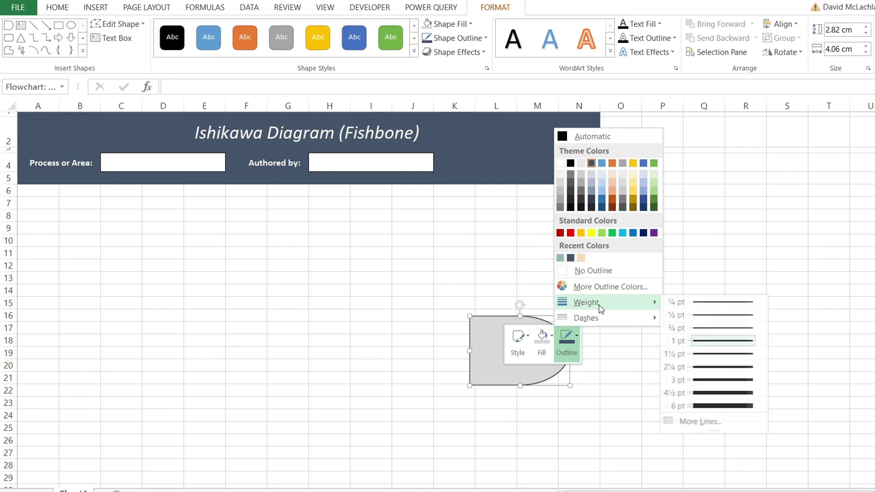
left_click(728, 371)
- Add the text "Problem or the opporunity" inside the delay shape
right_click(501, 322)
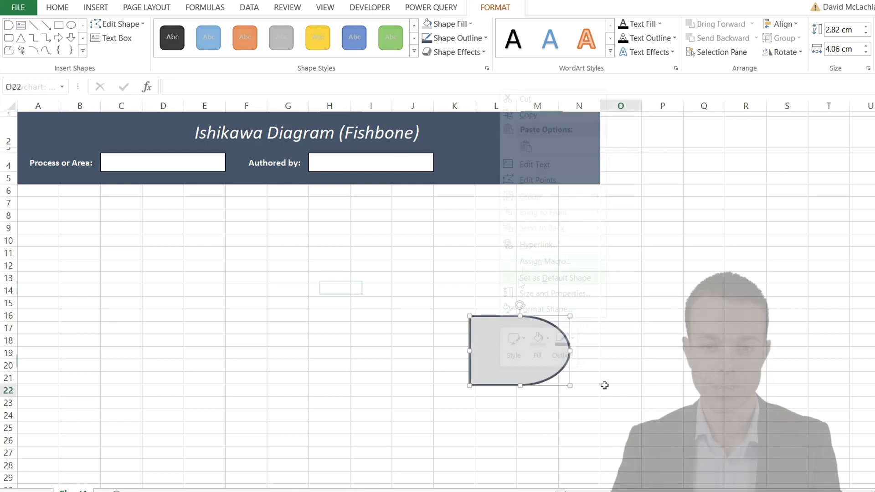
left_click(542, 169)
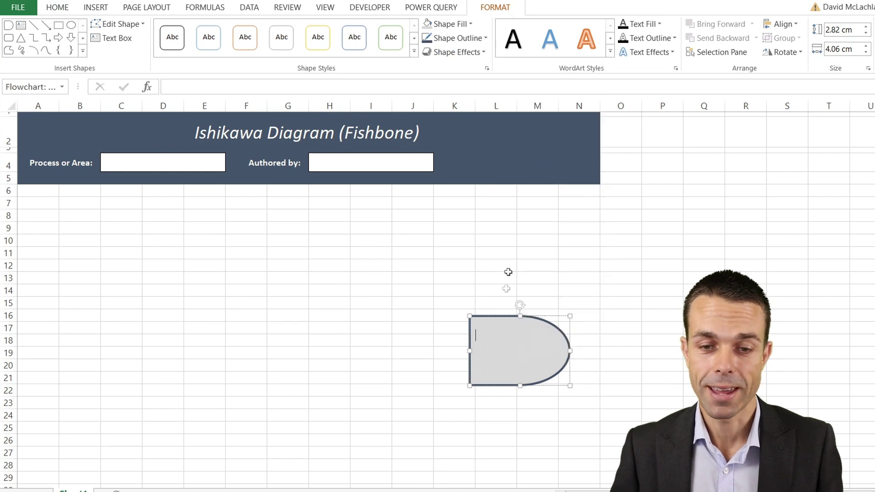
key("ctrl+v")
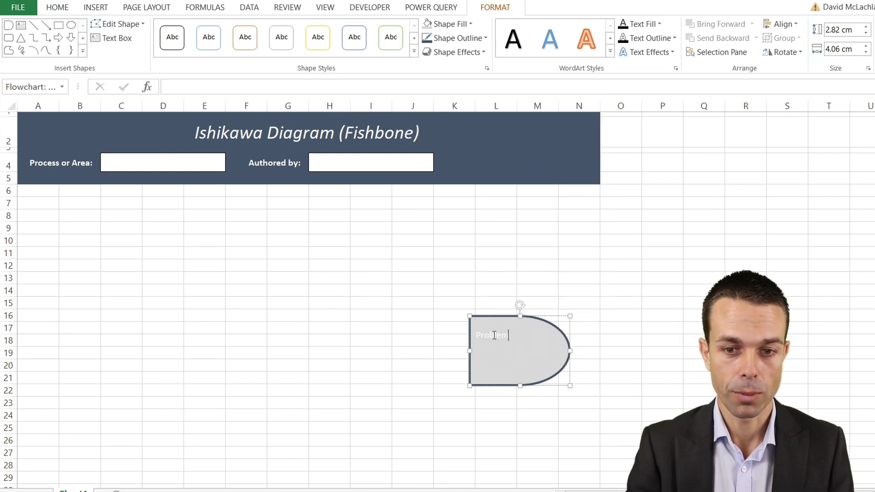
- Open the shape's text box settings and center its text horizontally and vertically
right_click(506, 328)
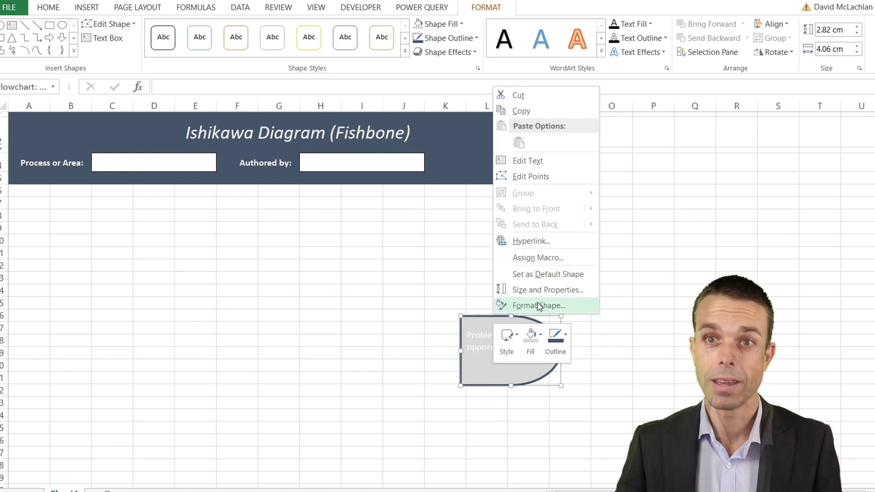
left_click(546, 306)
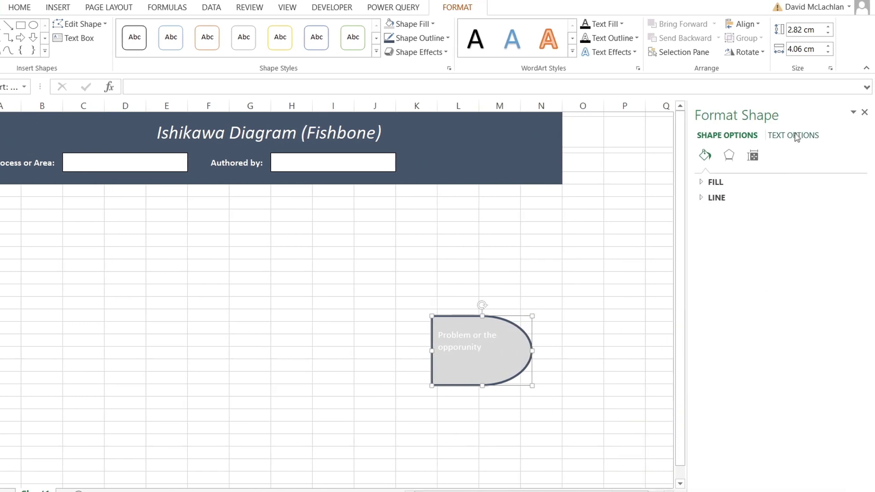
left_click(795, 136)
left_click(753, 159)
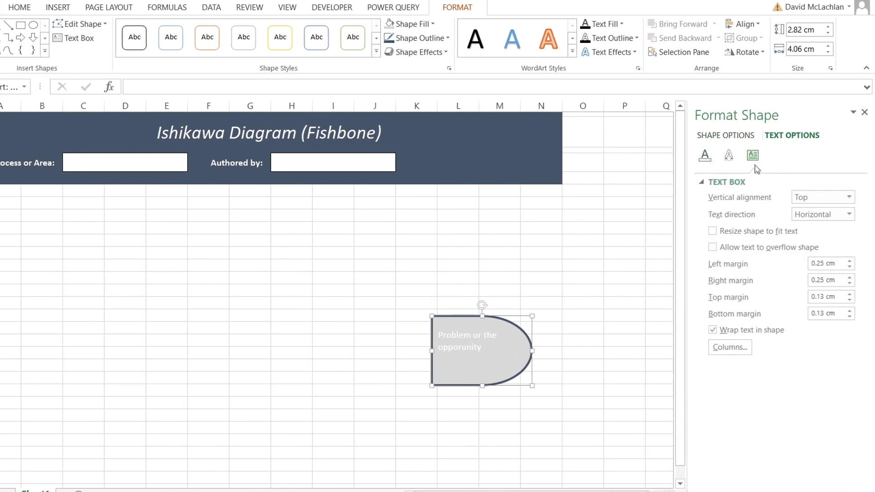
left_click(9, 10)
left_click(204, 49)
left_click(204, 30)
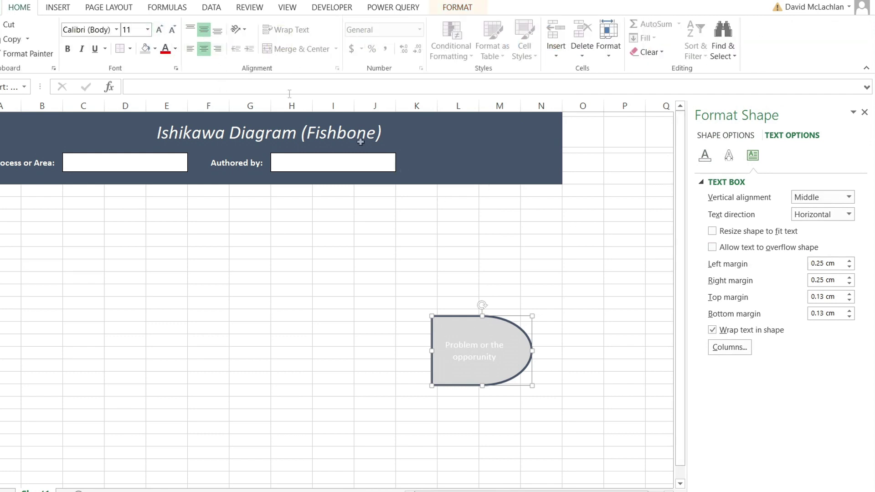
- Make the shape's text bold and set its font size to 14
left_click(68, 48)
left_click(161, 30)
left_click(160, 30)
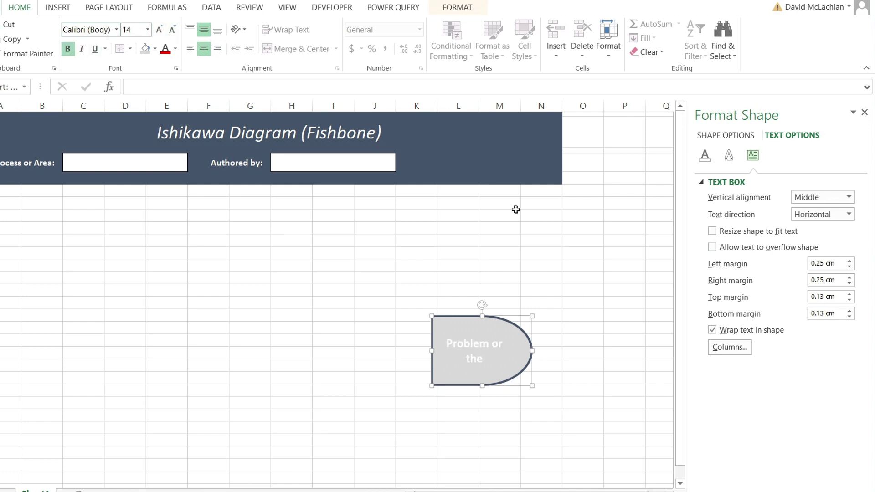
- Set the shape's left, right, top and bottom text margins to 0 cm
left_click(850, 267)
left_click(850, 268)
left_click(849, 284)
left_click(849, 284)
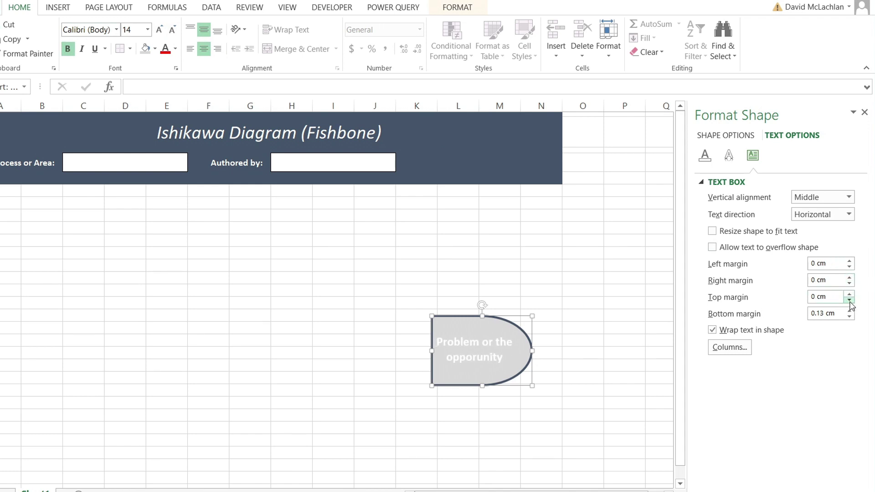
left_click(850, 317)
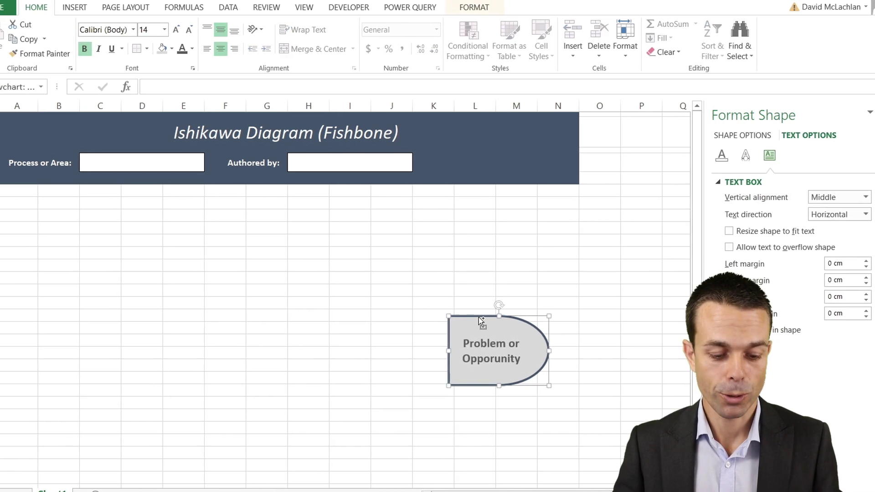
- Paste a copy of the problem shape, place it around B16:D21 and delete its text
left_click(273, 327)
key("ctrl+v")
left_click_drag(340, 328, 153, 320)
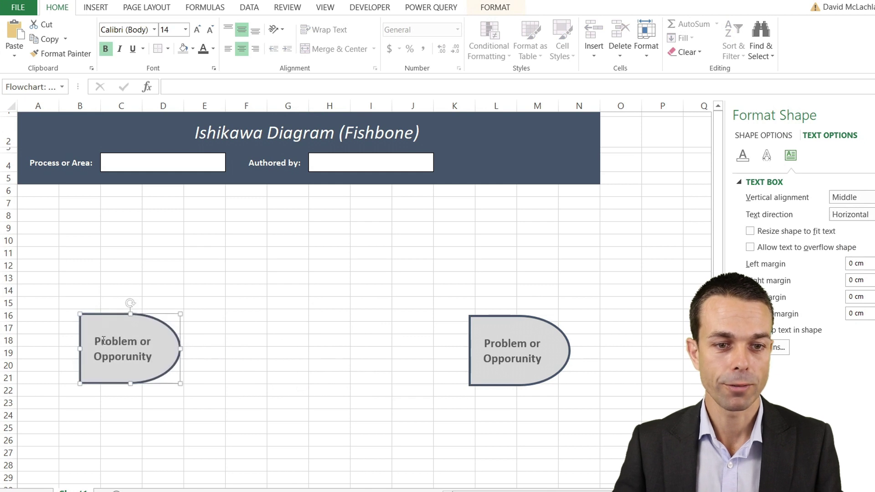
triple_click(103, 340)
key("Delete")
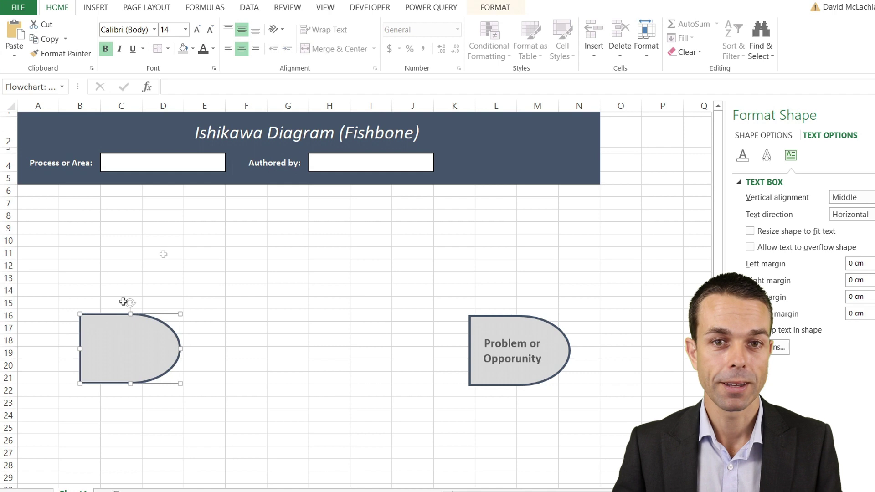
- Change the copied, empty shape into an isosceles triangle
left_click(497, 7)
left_click(137, 24)
mouse_move(141, 38)
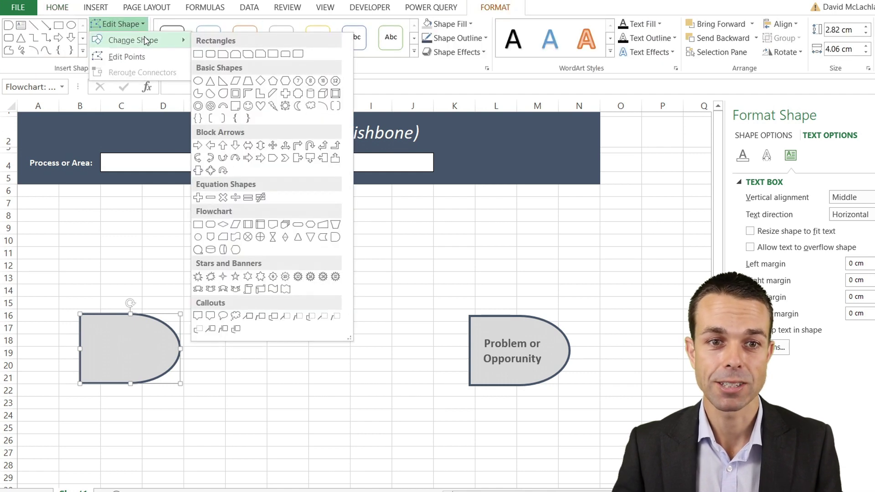
left_click(210, 81)
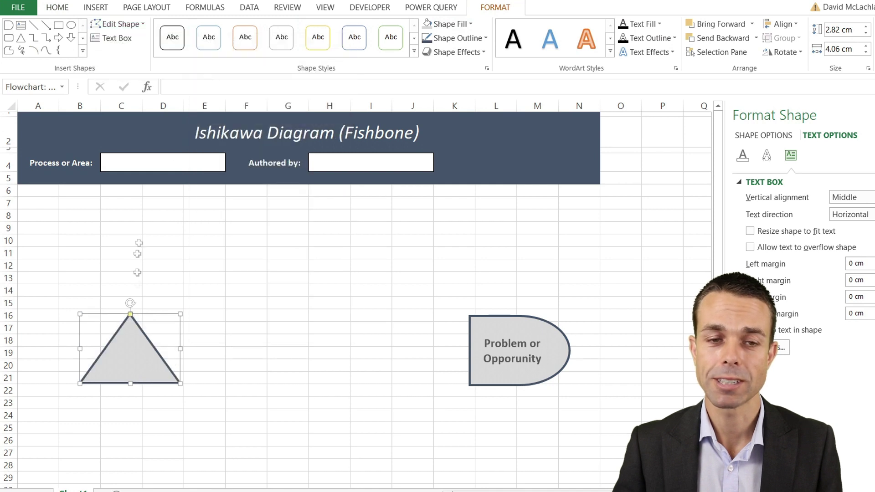
- Shrink the triangle and point it towards the problem shape, placing it around B18:C20
left_click_drag(181, 349, 145, 349)
left_click_drag(80, 314, 101, 346)
left_click(170, 350)
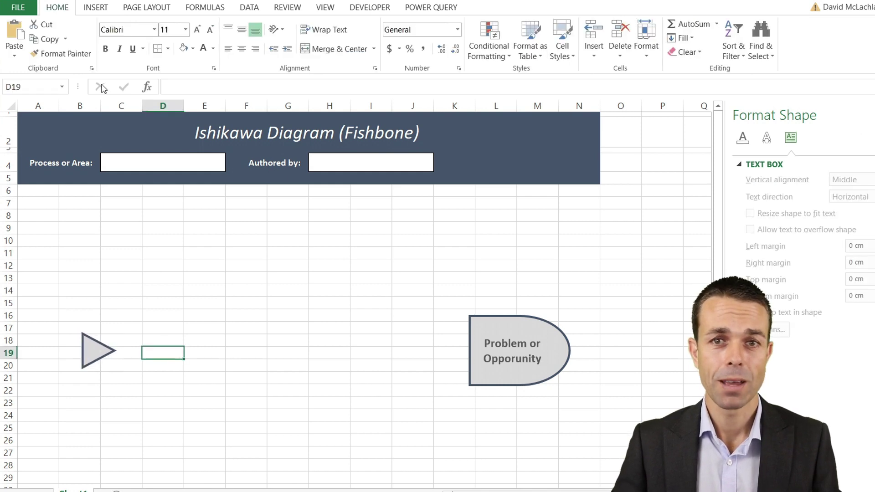
- Draw a straight line about 14.46 cm long connecting the triangle's tip to the flat side of the problem shape
left_click(102, 8)
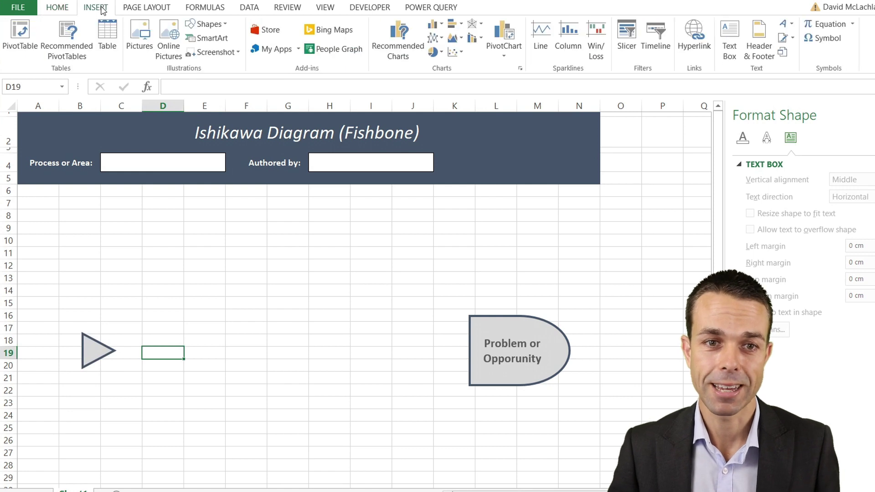
left_click(228, 24)
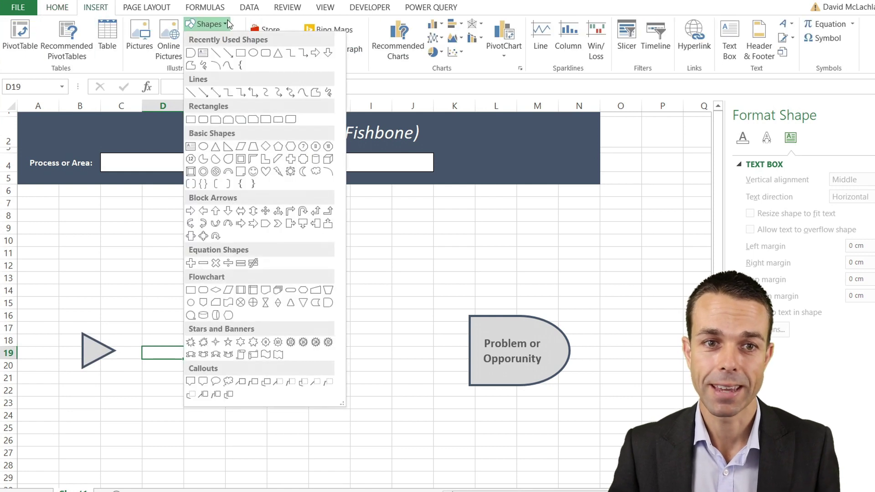
left_click(217, 55)
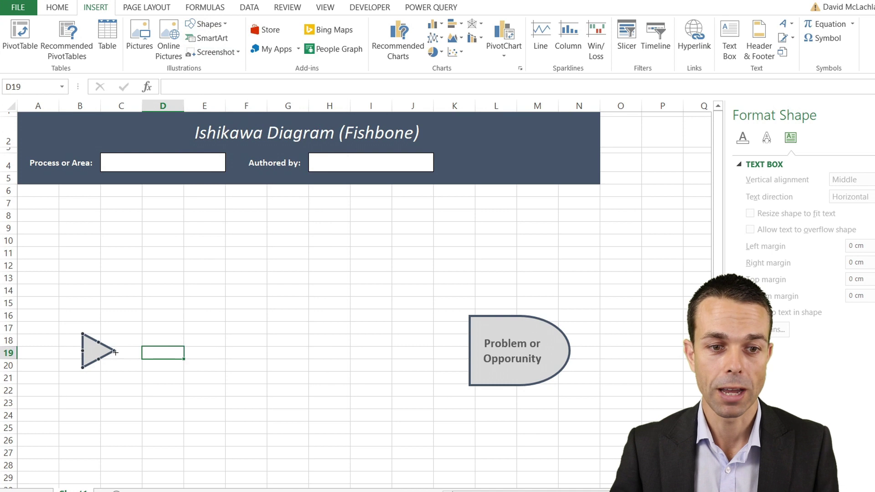
left_click_drag(145, 352, 282, 351)
left_click_drag(403, 351, 471, 353)
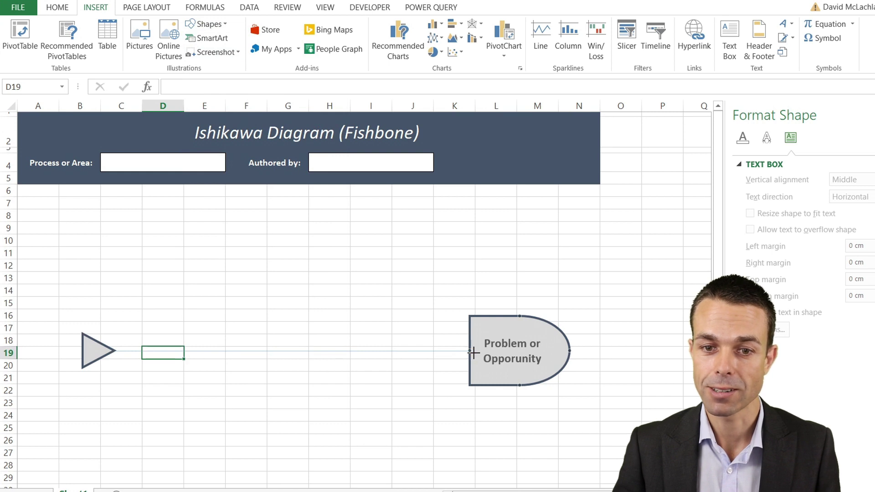
left_click_drag(473, 352, 470, 351)
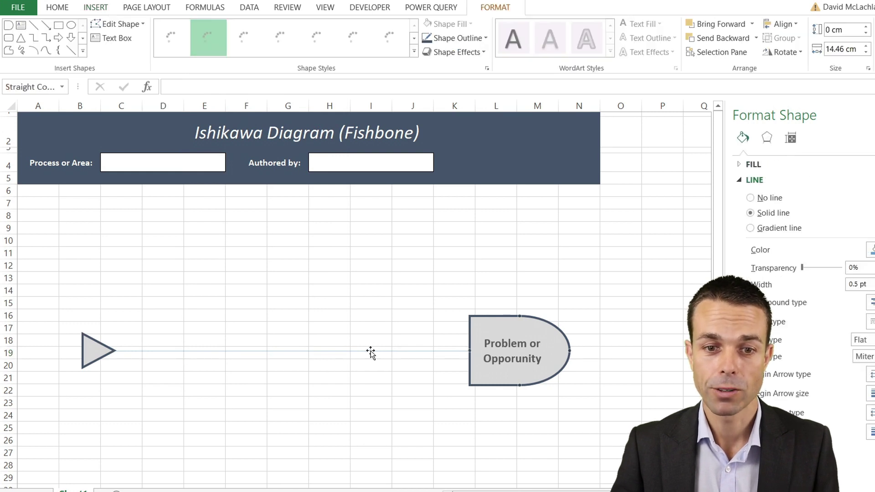
- Give the spine line a dark blue-grey outline with a weight of 2¼ pt
right_click(370, 351)
left_click(433, 374)
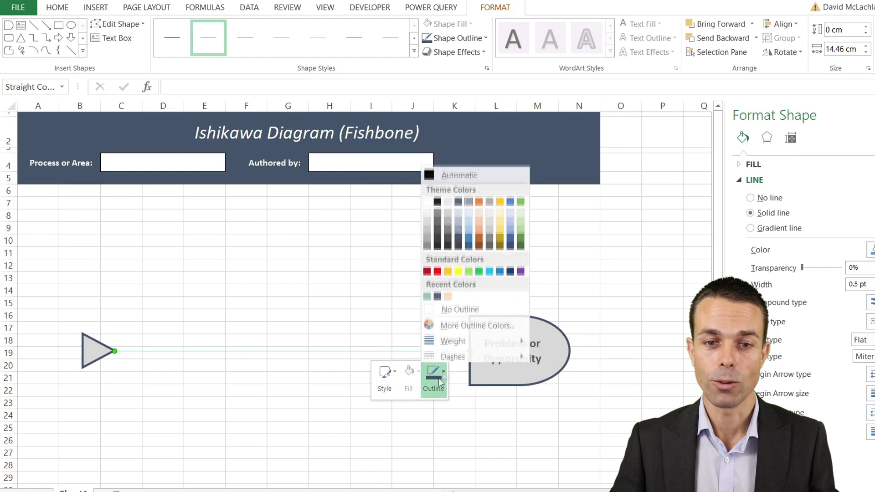
left_click(457, 202)
left_click(423, 386)
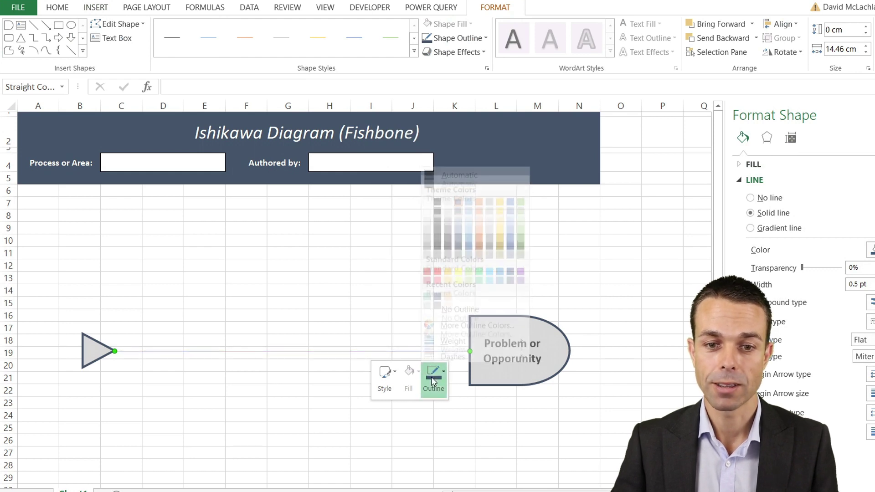
mouse_move(505, 338)
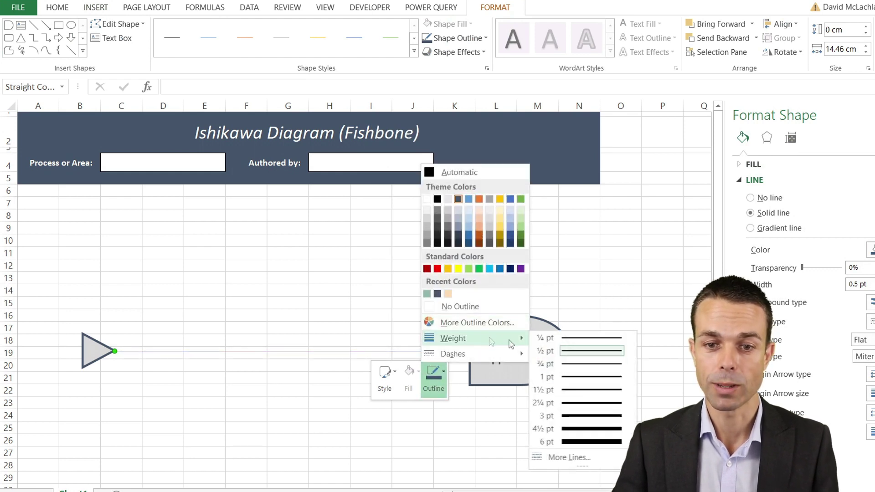
left_click(604, 404)
left_click(327, 400)
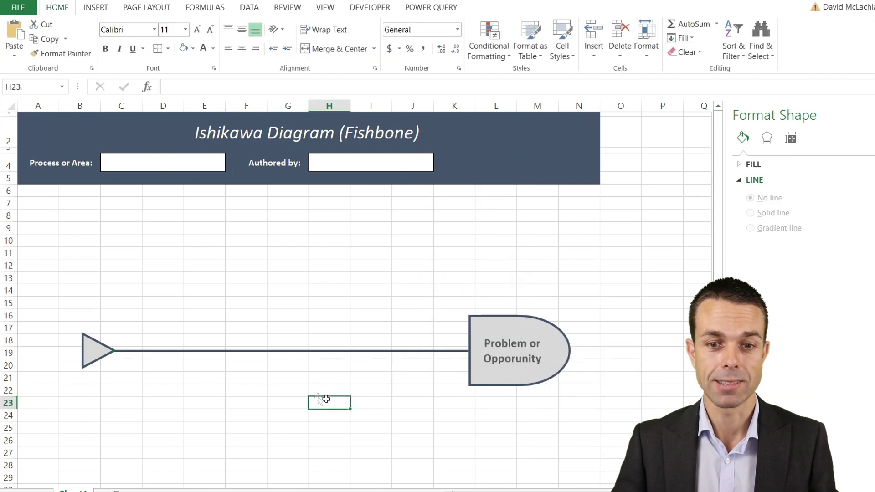
left_click(273, 403)
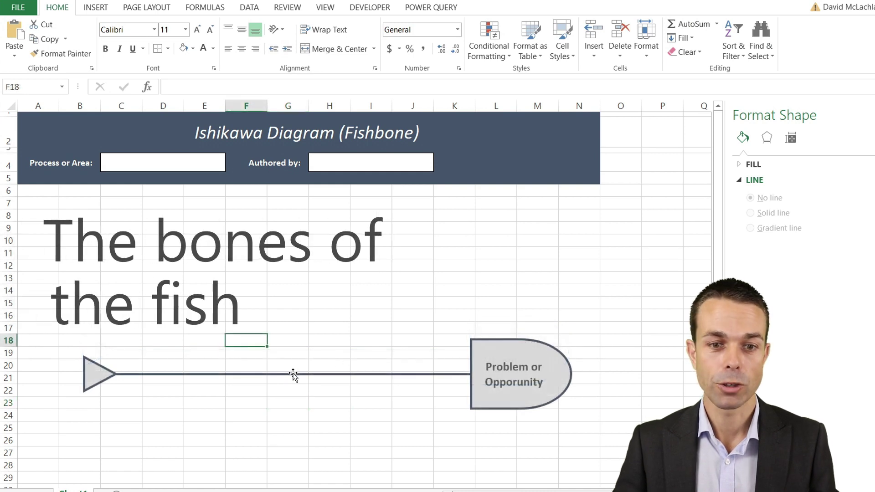
- Duplicate the spine line and reshape the copy into a diagonal bone from about G8 down to the spine near I20
left_click(293, 374)
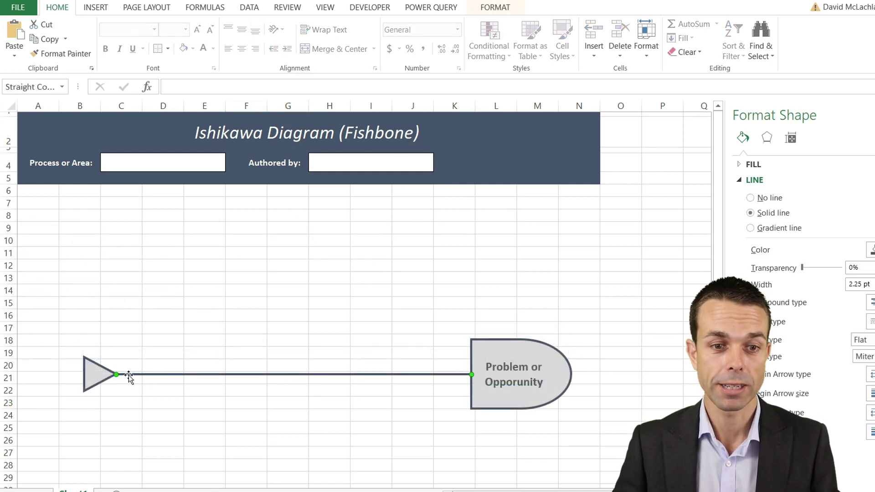
key("ctrl+d")
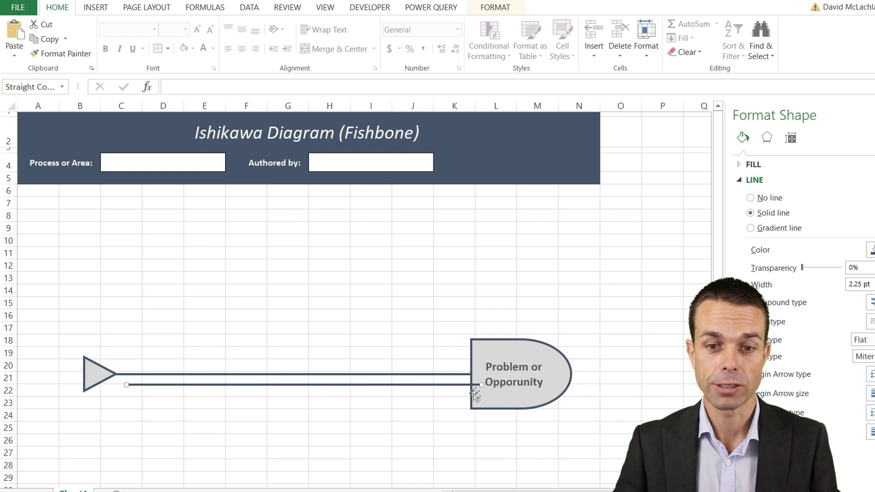
left_click_drag(480, 385, 390, 373)
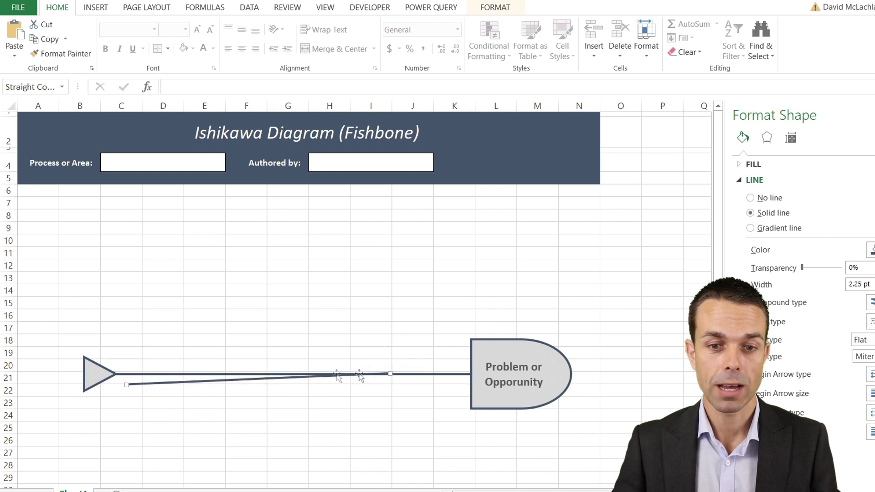
left_click_drag(125, 384, 284, 209)
left_click(353, 267)
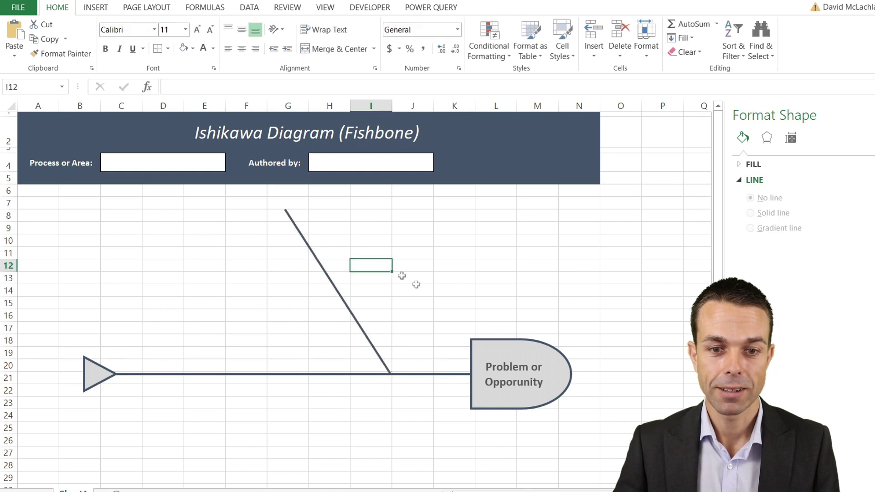
- Align the diagonal bone's lower end exactly with the spine line near the border of columns I and J
left_click(385, 364)
scroll(459, 401, "up", 2)
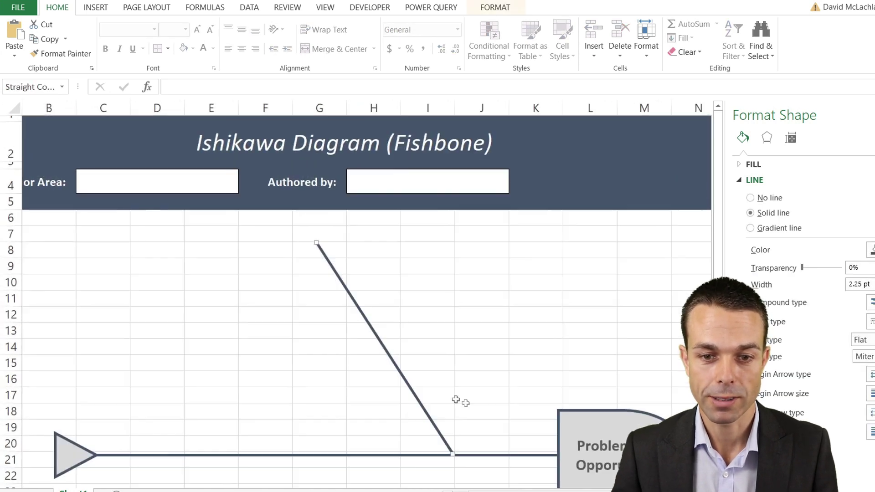
left_click_drag(453, 400, 456, 400)
left_click(485, 363)
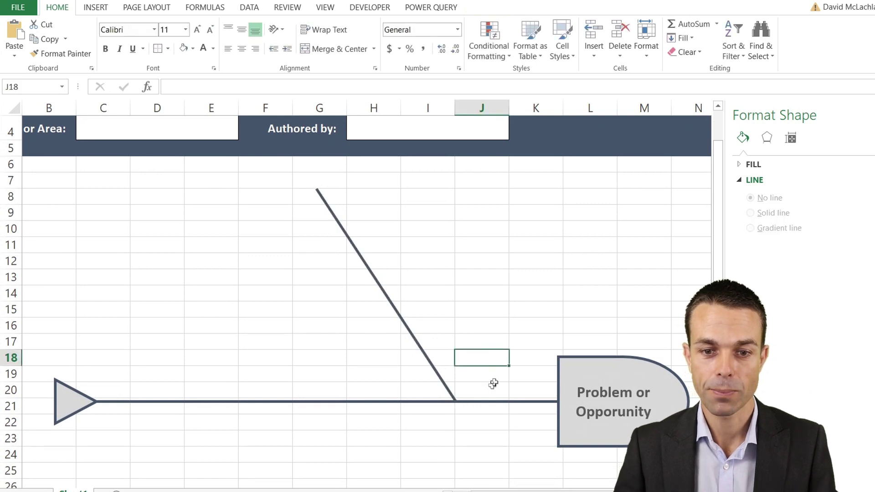
- Copy the diagonal bone towards the tail so it runs from about C8 to the spine in column E
left_click(356, 257)
left_click_drag(365, 260, 128, 254)
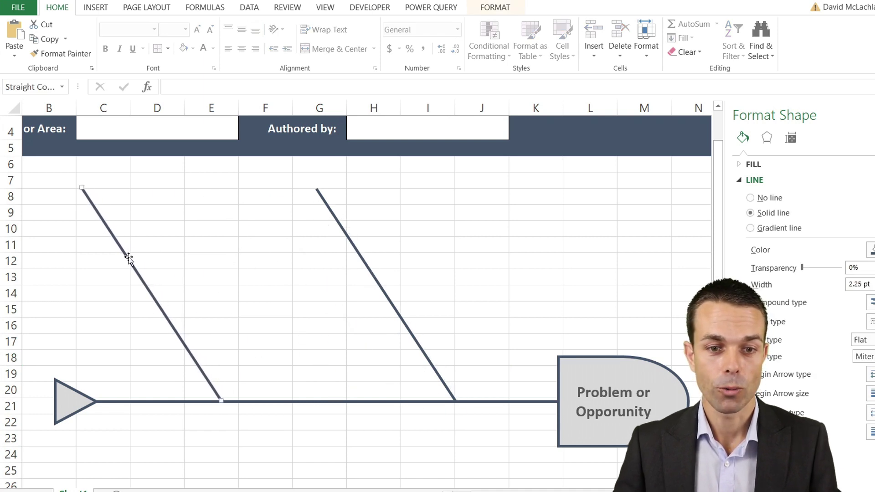
left_click(195, 256)
- Add two mirrored bones below the spine, running from the upper bones' joints down to about G34 and C34
left_click(387, 290)
left_click_drag(386, 290, 451, 334)
left_click_drag(422, 376, 289, 462)
scroll(364, 369, "down", 1)
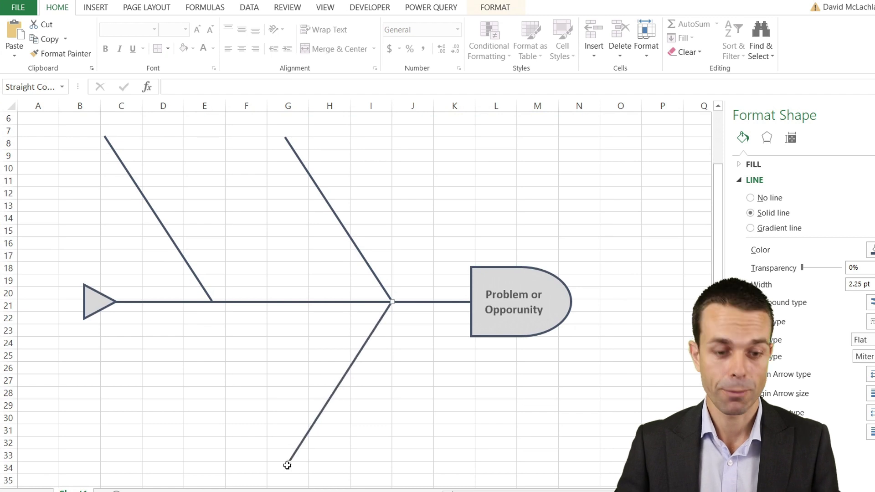
left_click_drag(314, 426, 165, 382)
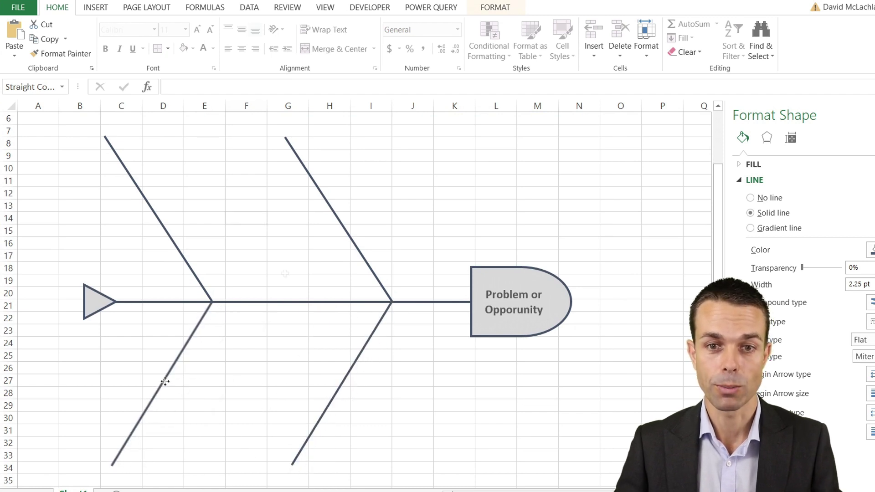
key("Escape")
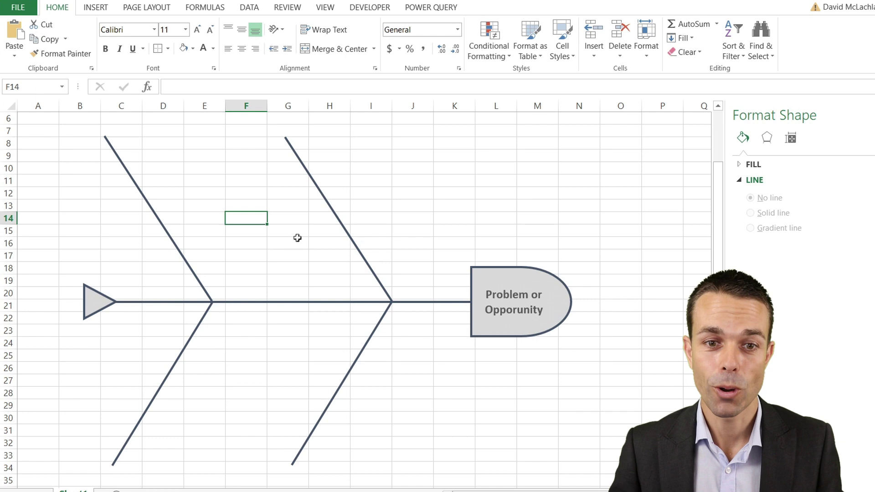
- Copy the upper bone nearest the head and reshape the copy into a short horizontal line across it at row 10, columns F to I
left_click(332, 216)
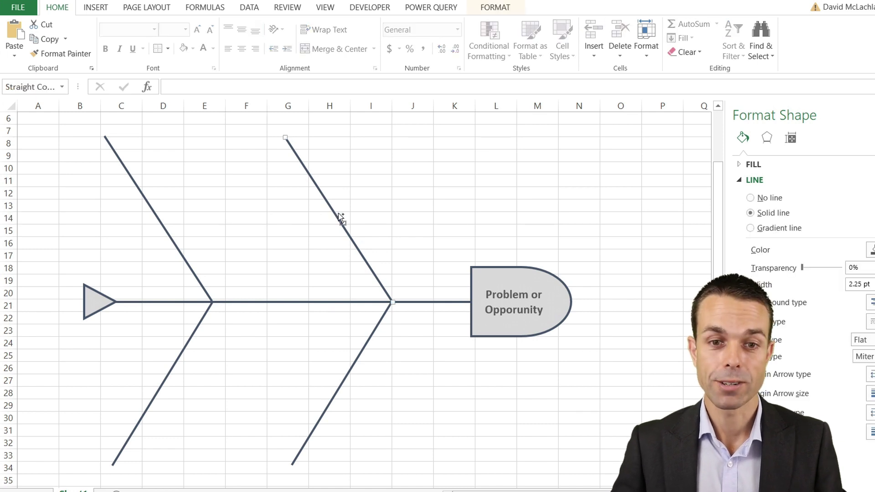
left_click_drag(340, 225, 276, 219)
left_click_drag(219, 133, 216, 255)
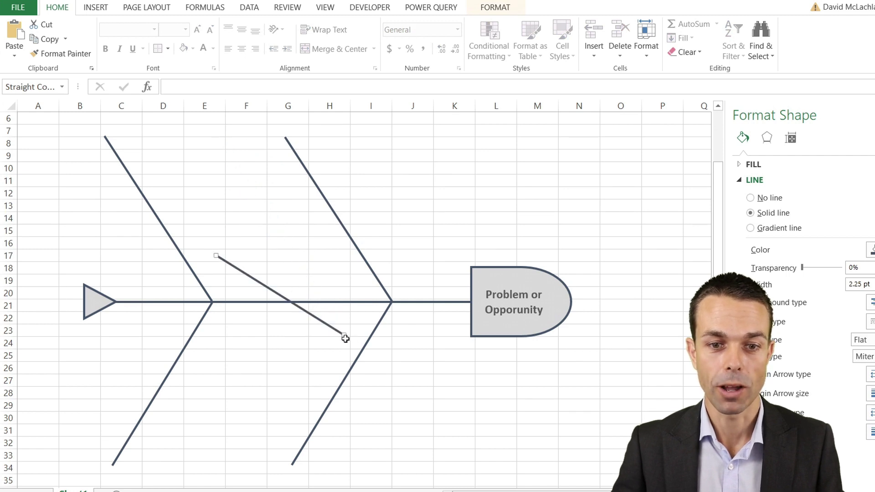
left_click_drag(343, 336, 319, 220)
left_click_drag(338, 170, 361, 166)
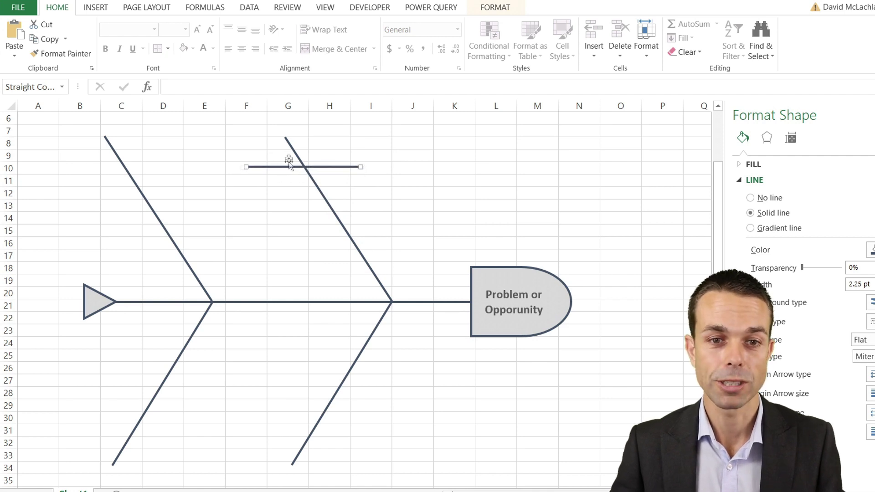
- Duplicate the short horizontal line until four are spaced along the upper bone nearest the head, between rows 10 and 17
left_click_drag(288, 165, 335, 256)
key("ctrl+d")
key("ctrl+d")
key("ctrl+d")
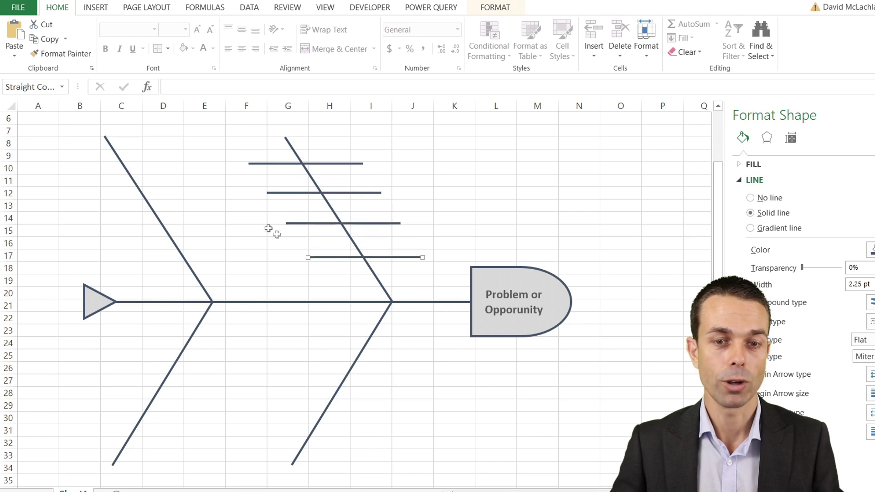
- Place four copies of the short horizontal line along each of the other three bones
left_click(201, 202)
key("ctrl+v")
left_click_drag(250, 201, 325, 414)
key("ctrl+d")
key("ctrl+d")
key("ctrl+d")
key("ctrl+d")
key("ctrl+d")
key("ctrl+d")
key("ctrl+d")
left_click_drag(332, 423, 306, 453)
key("ctrl+d")
left_click_drag(314, 455, 196, 344)
key("ctrl+d")
left_click_drag(201, 348, 124, 450)
key("ctrl+d")
key("ctrl+d")
left_click(230, 379)
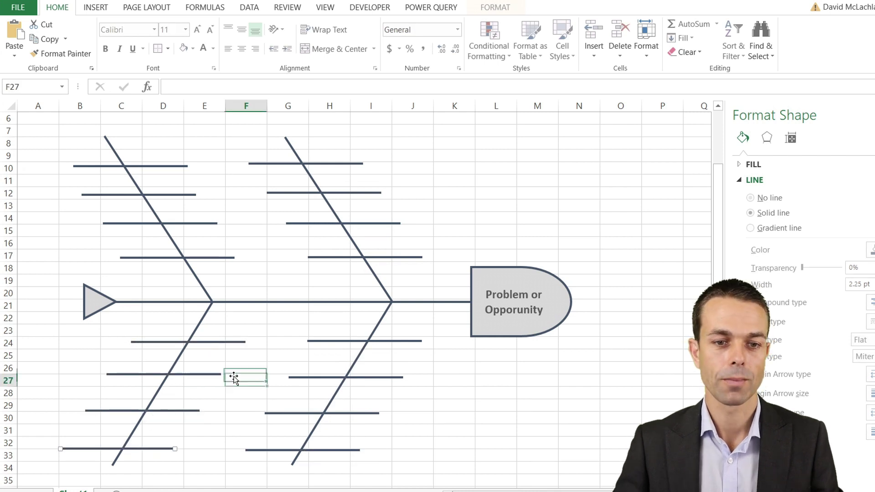
left_click(547, 441)
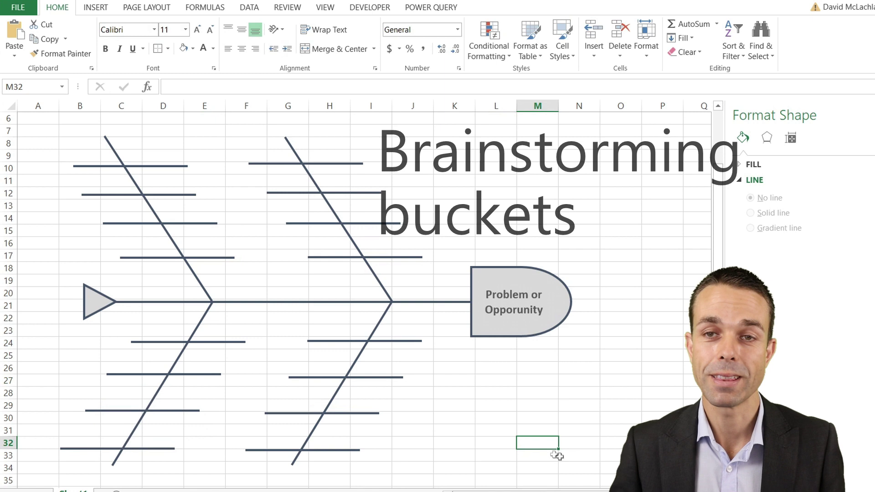
- Insert a rounded rectangle about 4.57 × 1.61 cm over F6:I8, above the bone nearest the head, and label it "Information"
scroll(446, 432, "up", 2)
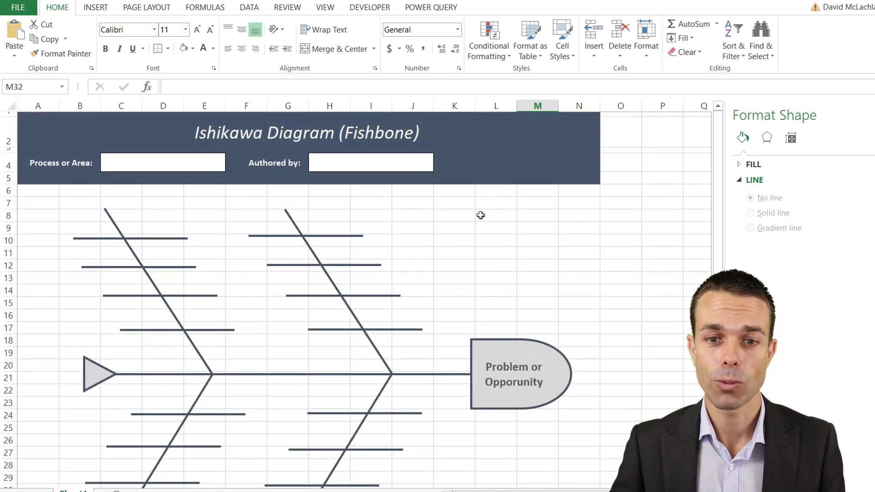
left_click(406, 215)
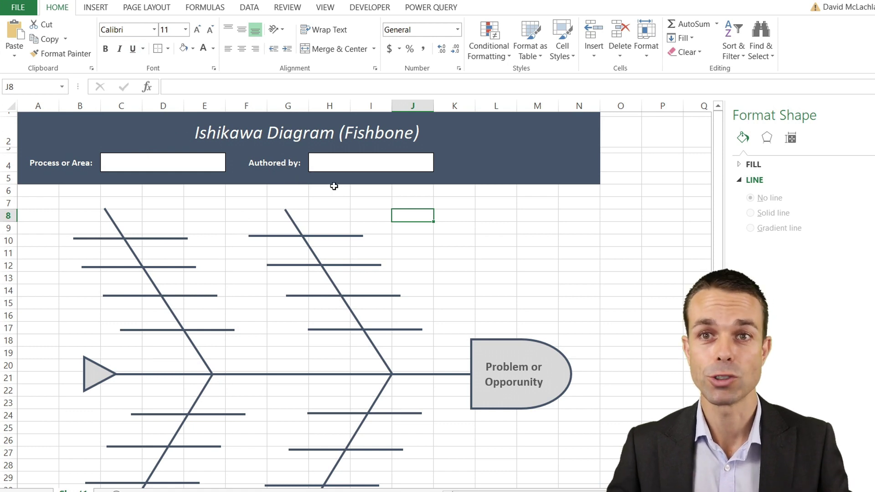
left_click(94, 8)
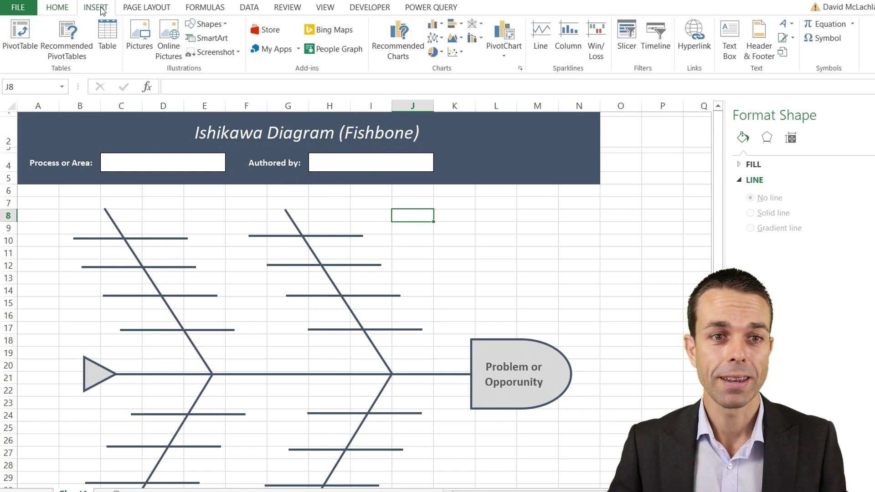
left_click(213, 24)
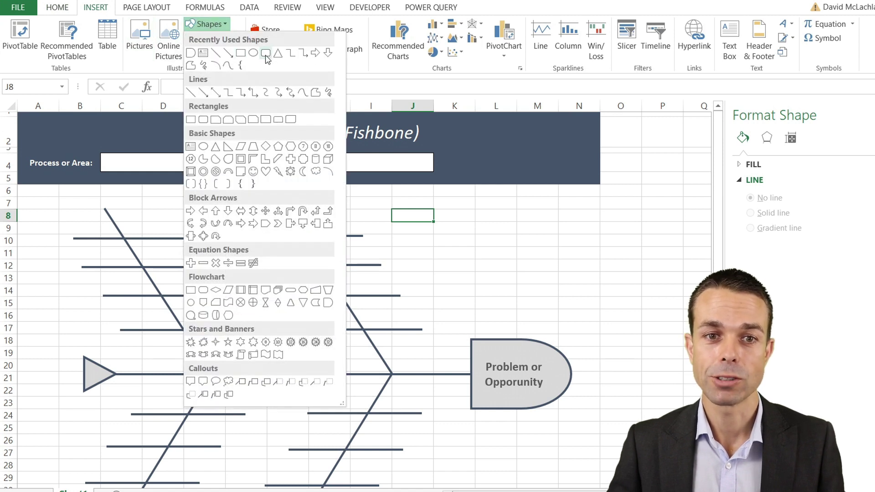
left_click(265, 53)
left_click_drag(245, 184, 355, 223)
right_click(355, 201)
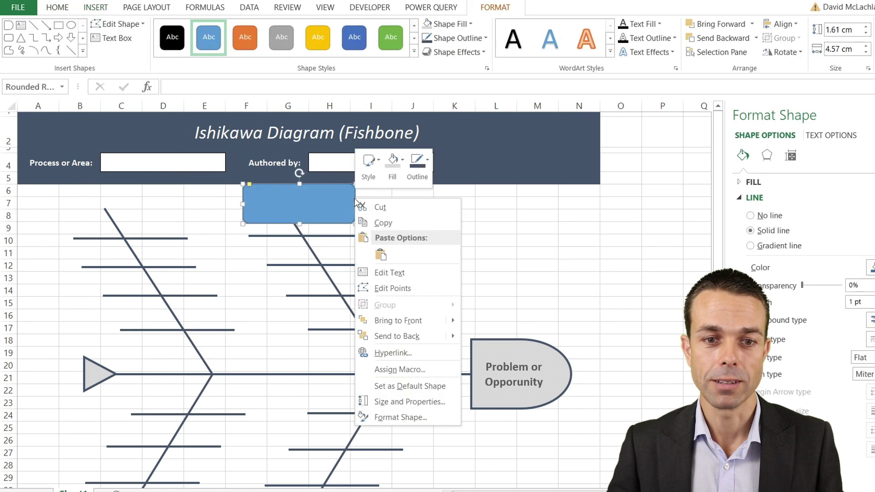
left_click(390, 272)
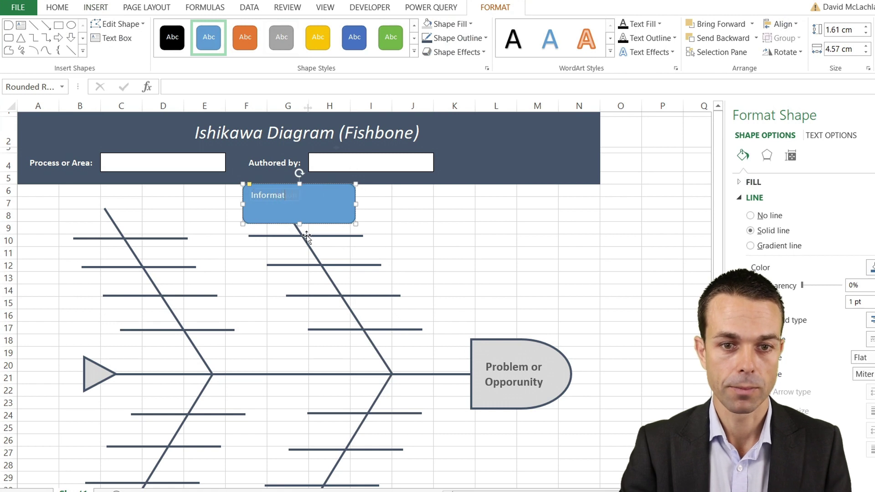
- Centre the "Information" label horizontally and vertically, and fill the rounded rectangle with pale yellow
left_click(57, 8)
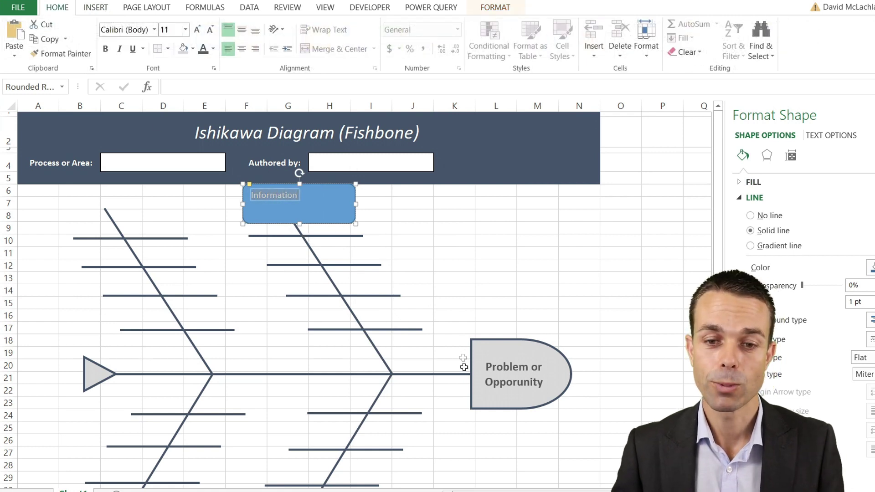
left_click(241, 49)
left_click(242, 30)
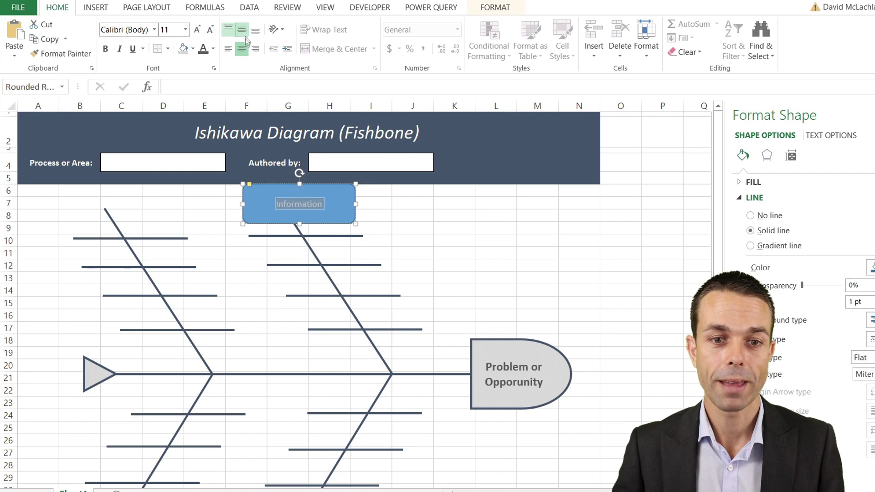
left_click(192, 48)
left_click(257, 104)
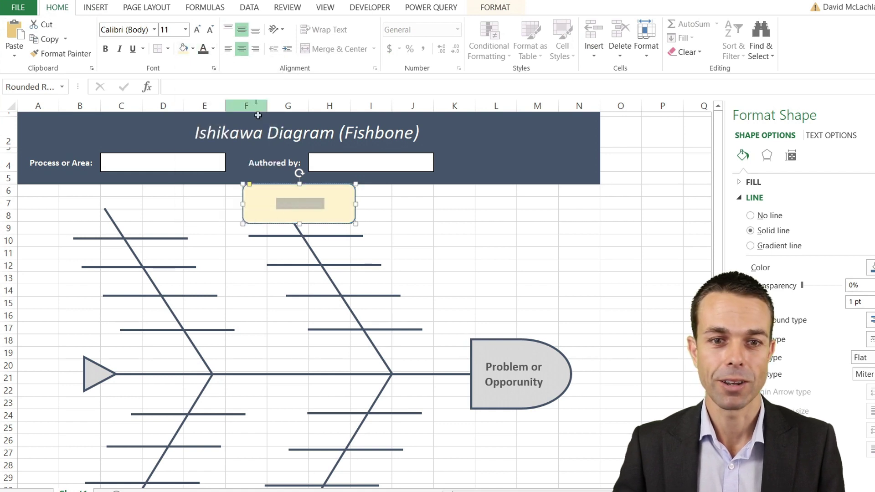
- Make the "Information" label dark grey at 14 pt and set its text box margins to 0 cm
left_click(213, 48)
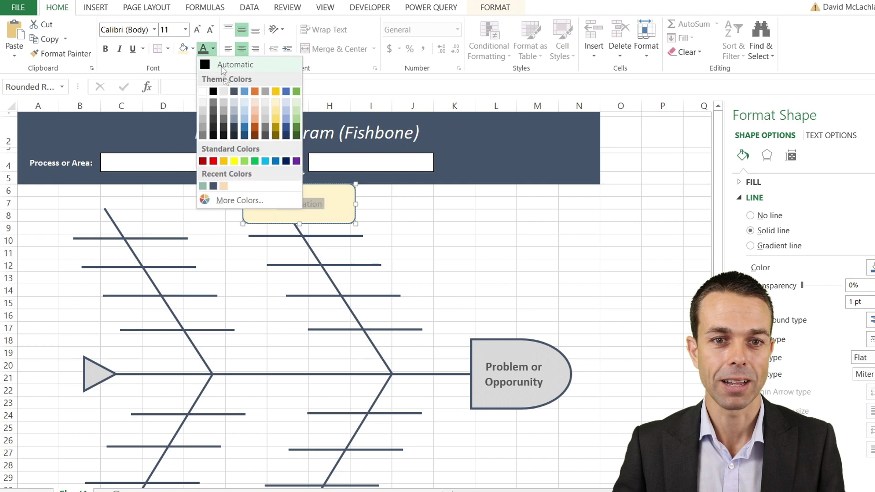
left_click(212, 115)
left_click(197, 30)
left_click(197, 29)
left_click(196, 30)
left_click(197, 30)
left_click(211, 31)
left_click(211, 31)
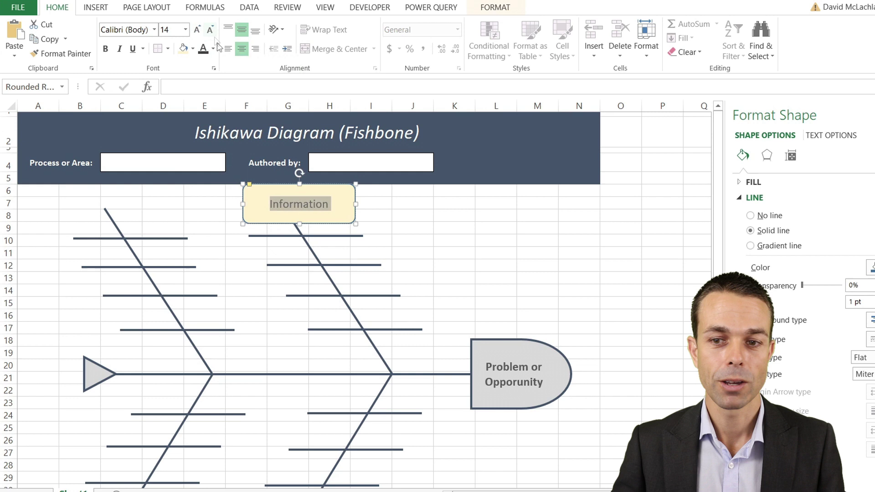
left_click(842, 141)
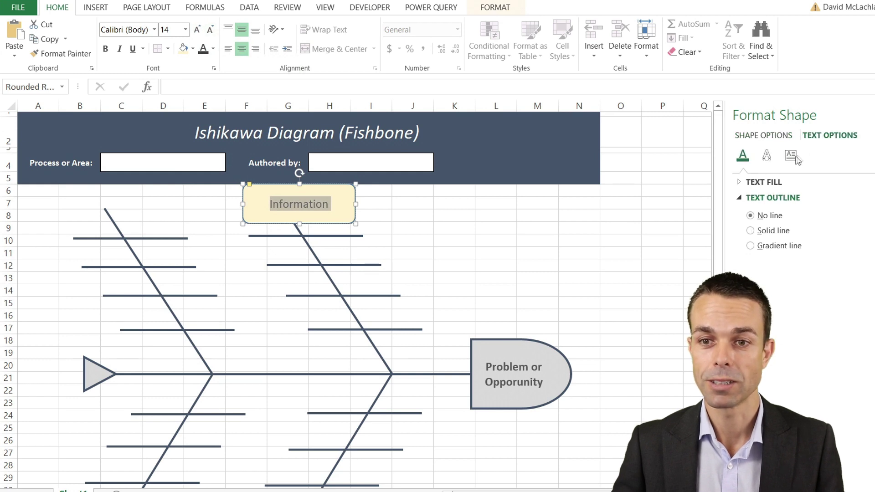
left_click(791, 155)
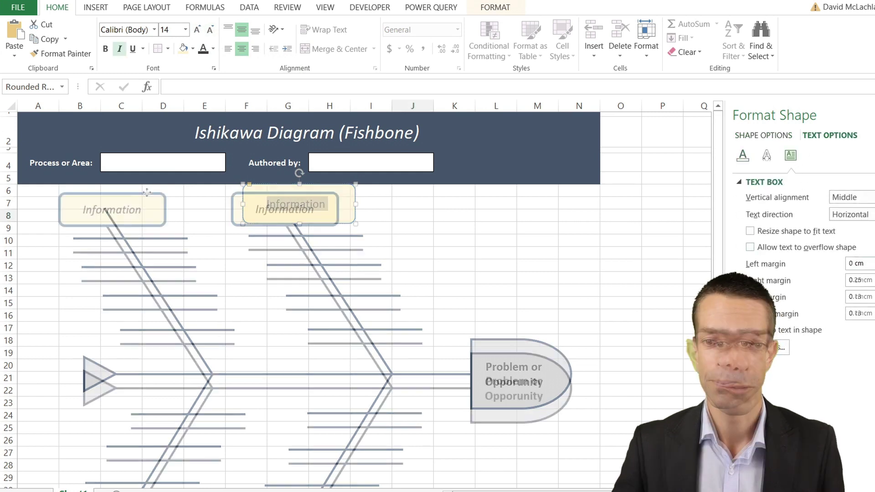
- Label the rounded rectangle above the bone nearest the tail "People" and fill it with pale orange
double_click(98, 209)
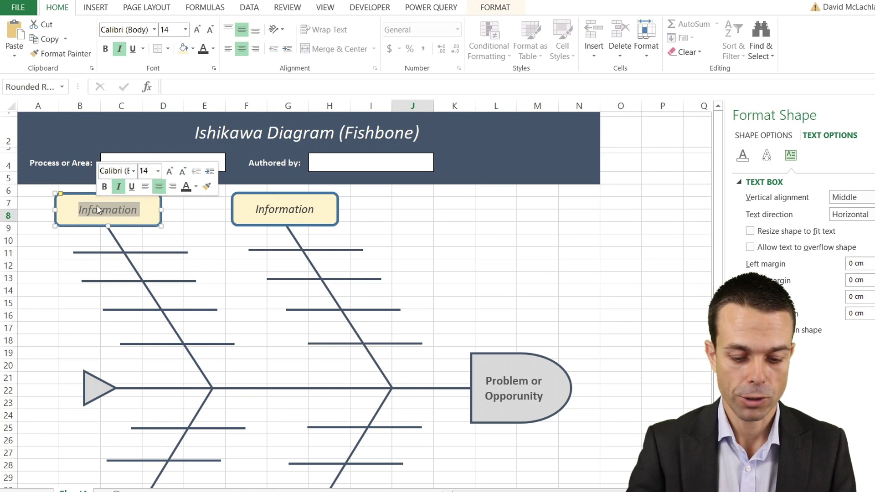
type("People")
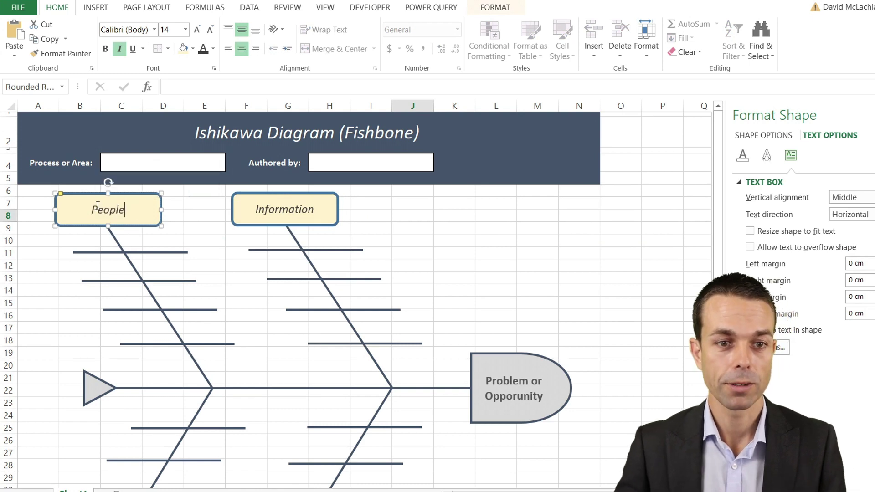
right_click(130, 193)
left_click(168, 158)
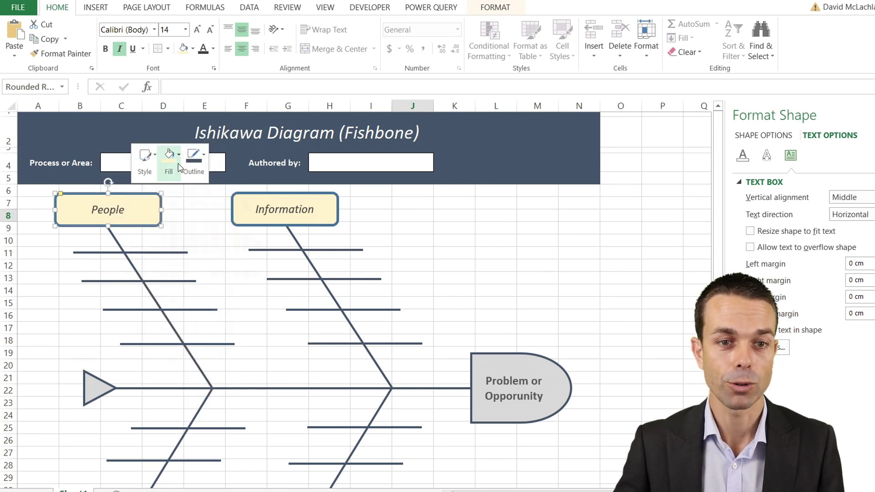
left_click(220, 232)
left_click(401, 242)
- Place a copy of the "Information" box under the lower bone nearest the tail, label it "Process", and fill it with pale blue
left_click_drag(143, 441, 95, 448)
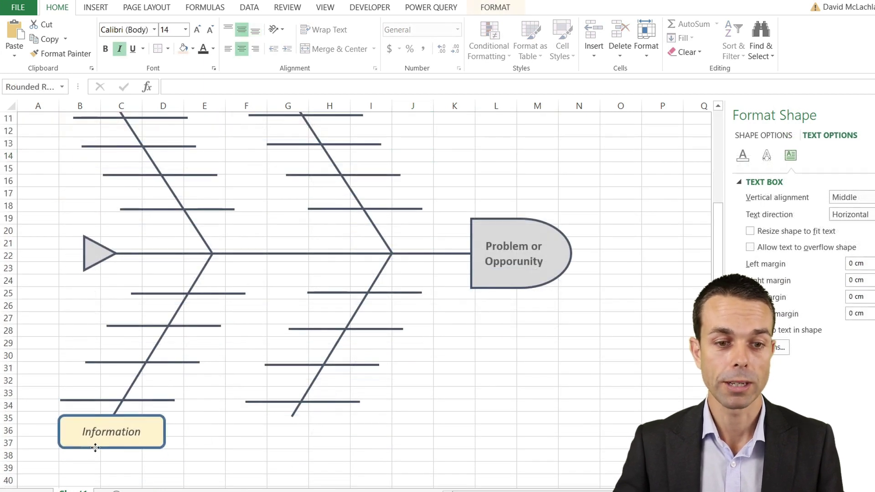
double_click(105, 437)
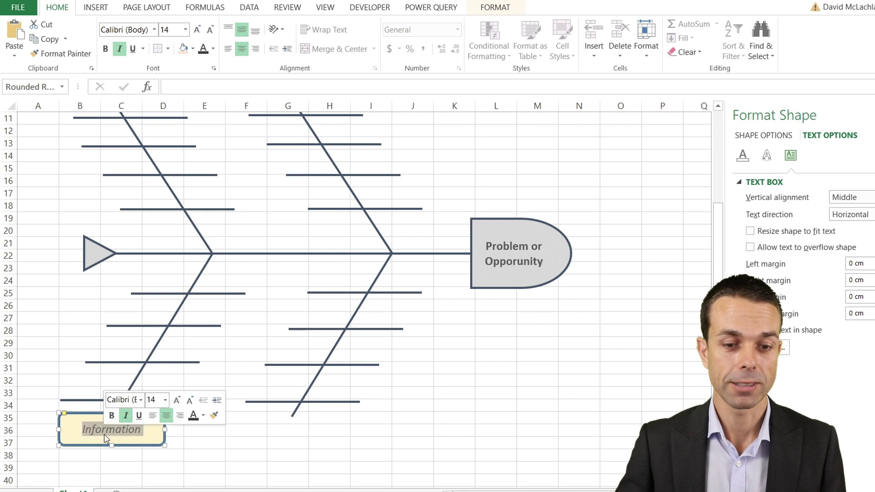
type("Process")
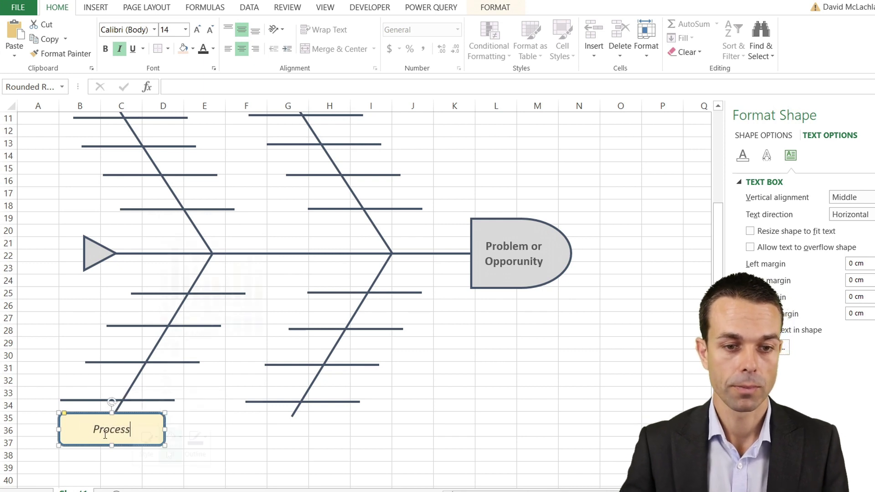
right_click(106, 437)
left_click(170, 437)
left_click(206, 260)
- Copy the "Process" box beneath the lower bone nearest the head, label it "System", and fill it with pale green
left_click_drag(122, 410, 129, 416)
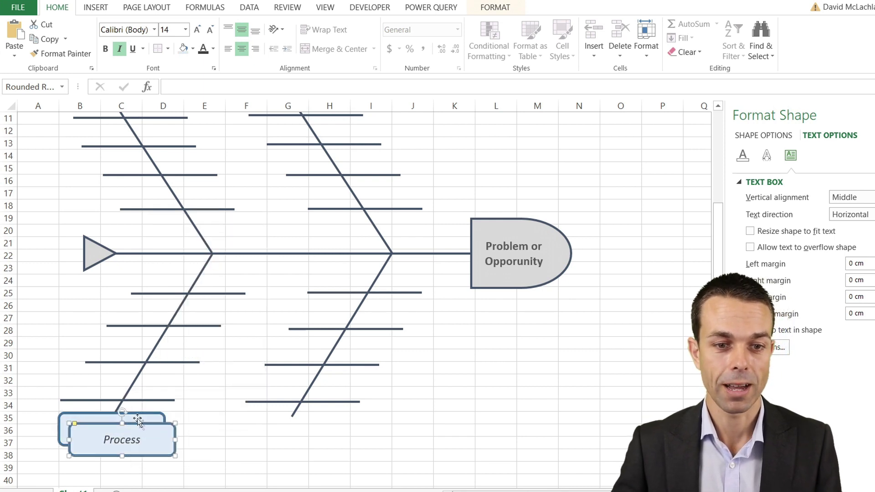
right_click(326, 424)
left_click(373, 440)
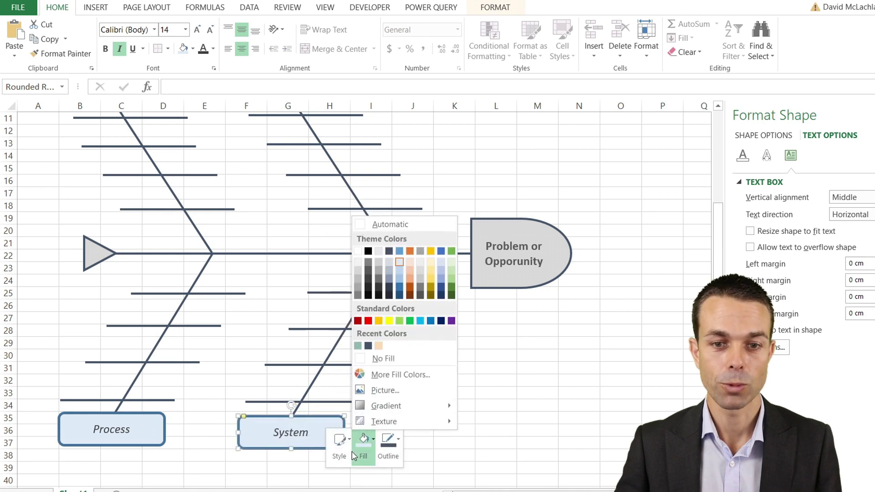
left_click(451, 263)
left_click(439, 415)
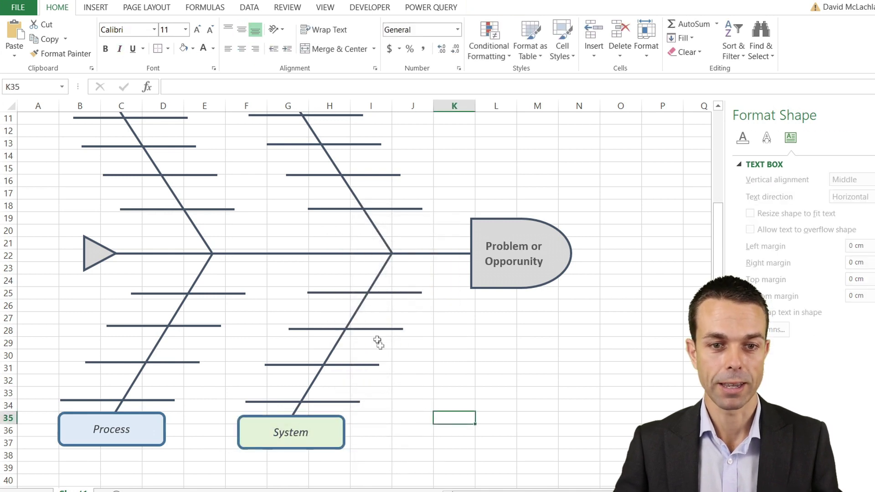
scroll(376, 335, "down", 1)
scroll(376, 336, "up", 1)
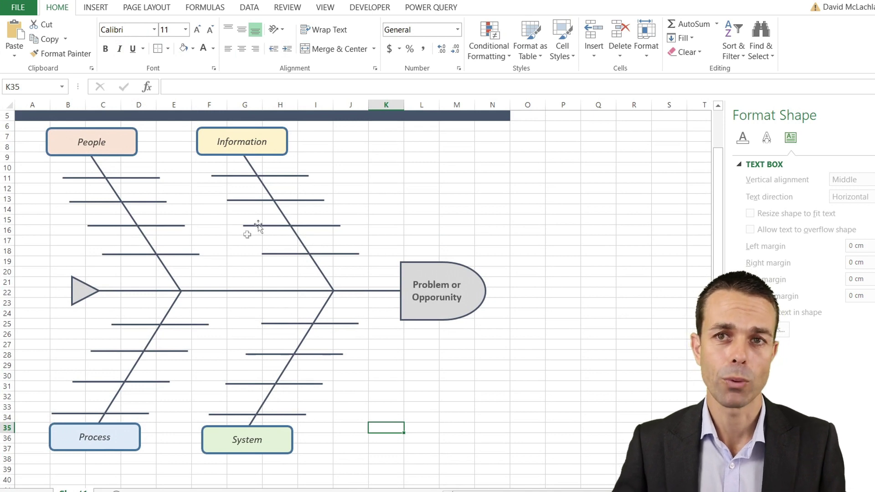
left_click(307, 193)
left_click(234, 186)
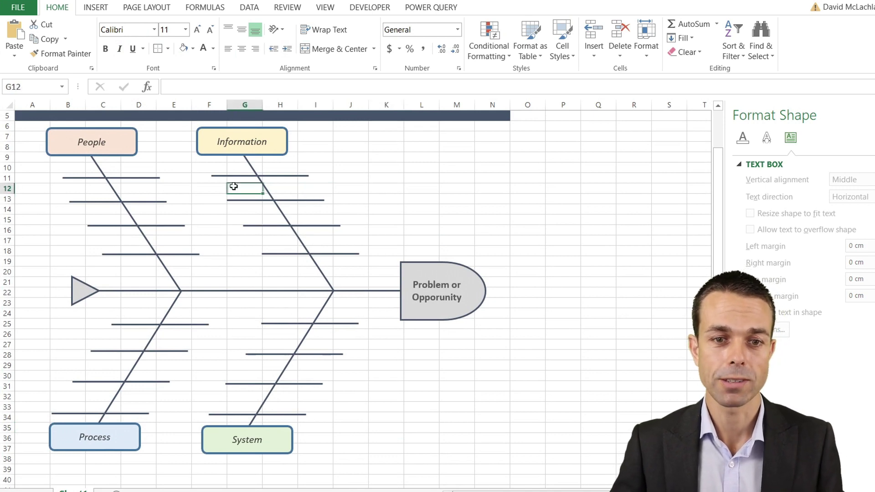
left_click(304, 225)
left_click(330, 209)
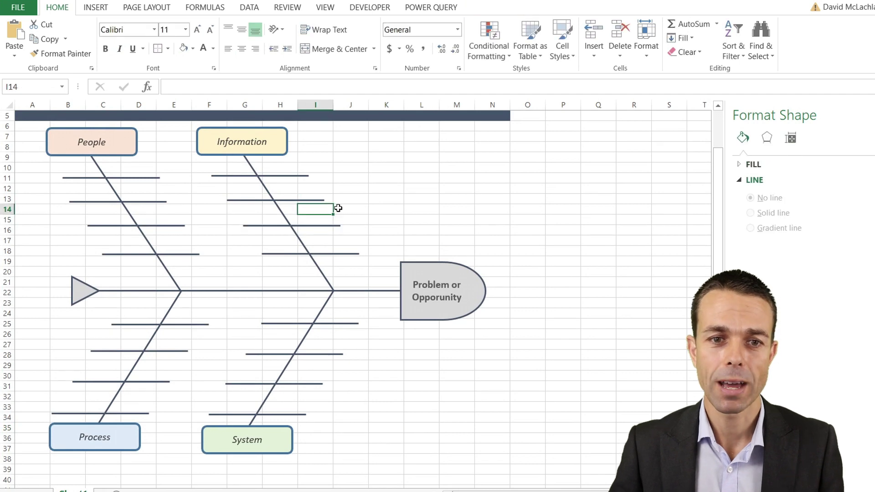
- Insert a text box in the blank area beside the "Information" box and enter "Idea" in it
scroll(338, 207, "up", 1)
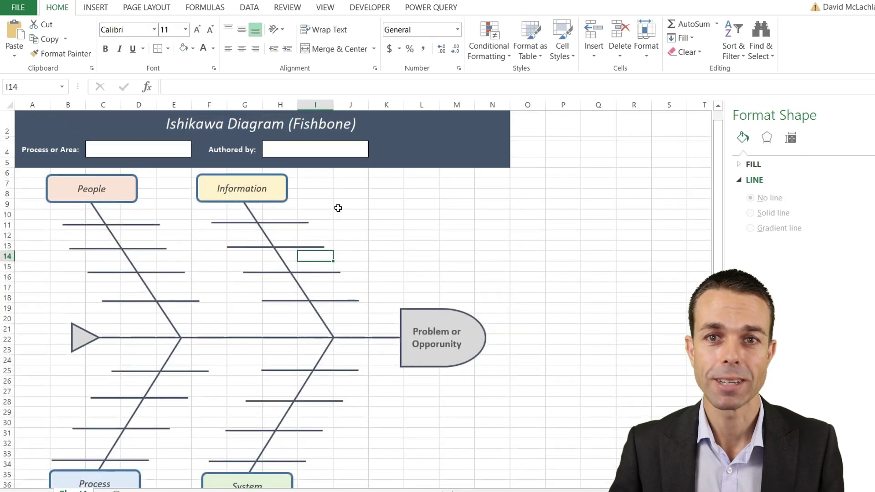
left_click(94, 9)
left_click(729, 41)
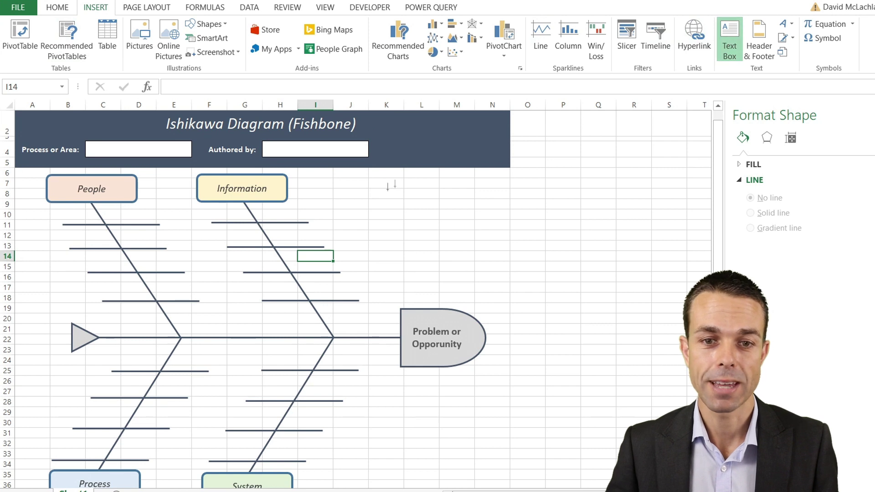
mouse_move(357, 183)
left_mouse_down()
mouse_move(431, 228)
mouse_move(466, 227)
left_mouse_up()
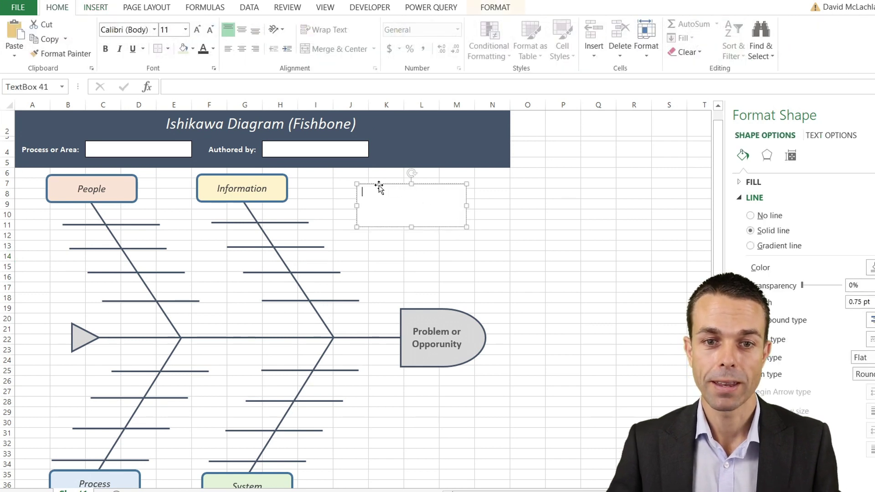
scroll(383, 189, "up", 3, "ctrl")
left_click_drag(527, 224, 493, 223)
right_click(494, 226)
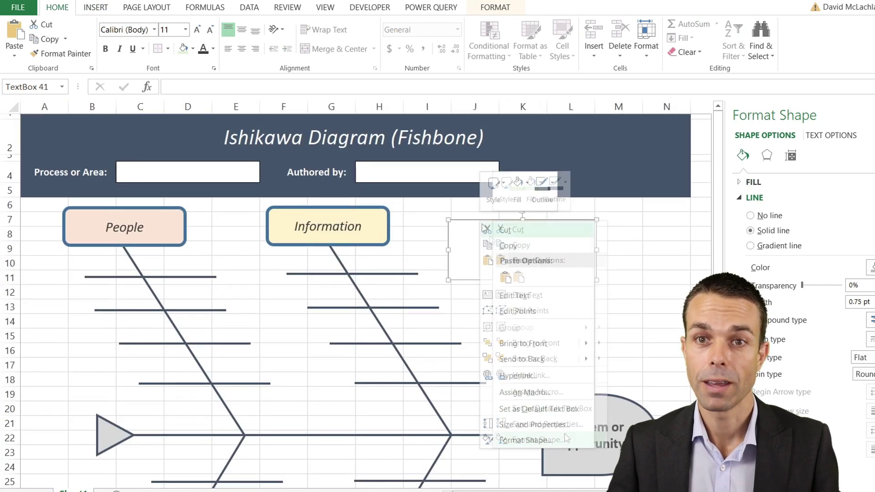
left_click(520, 295)
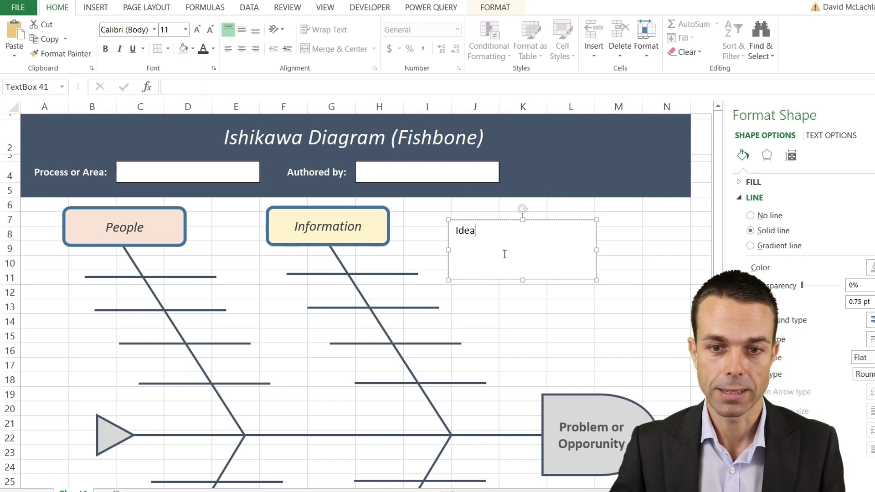
- Shrink the "Idea" text box to about J7:K9 and align its text to the vertical middle and left
left_click_drag(595, 249, 523, 250)
left_click_drag(489, 281, 490, 252)
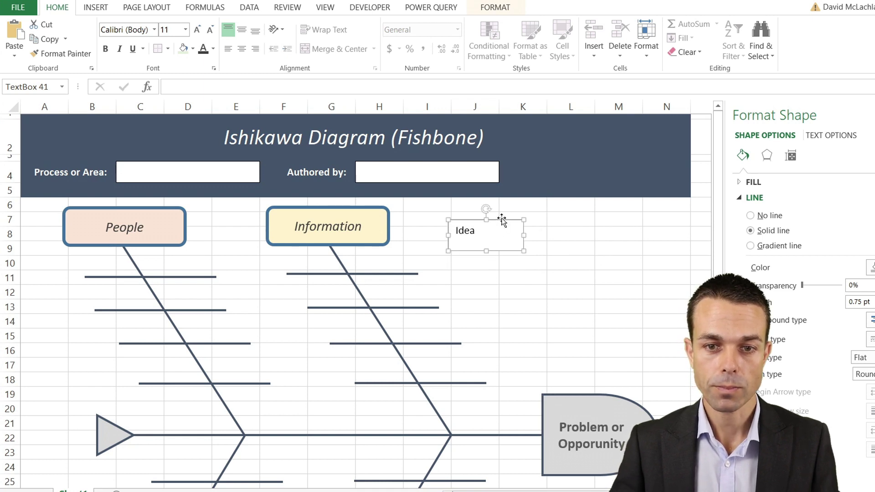
left_click(242, 30)
left_click(228, 49)
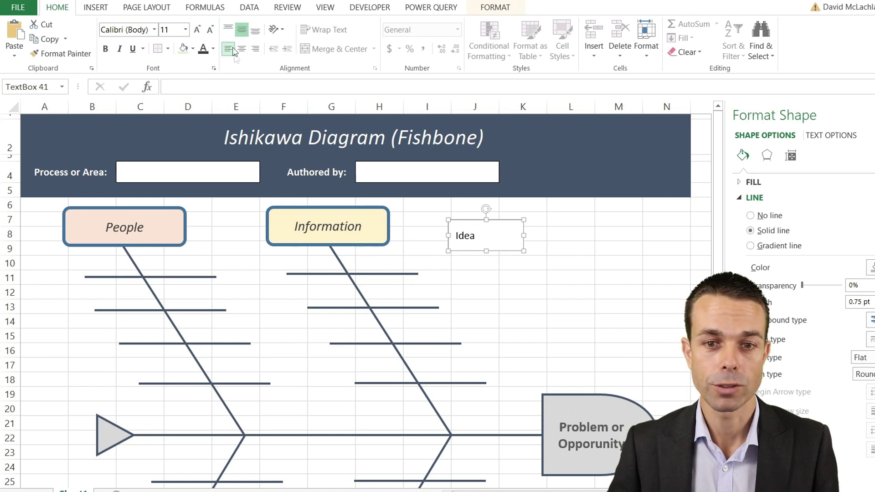
- Set all four inner margins of the "Idea" text box to 0.1 cm and display its object properties
right_click(500, 219)
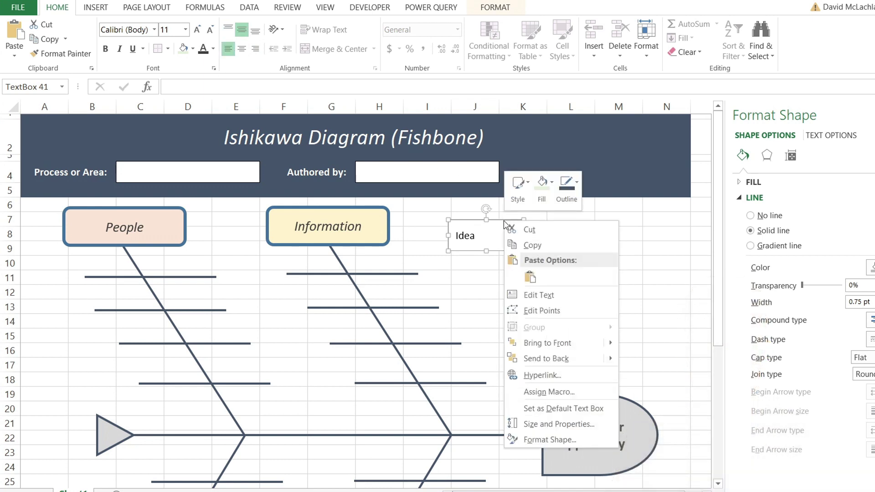
left_click(564, 448)
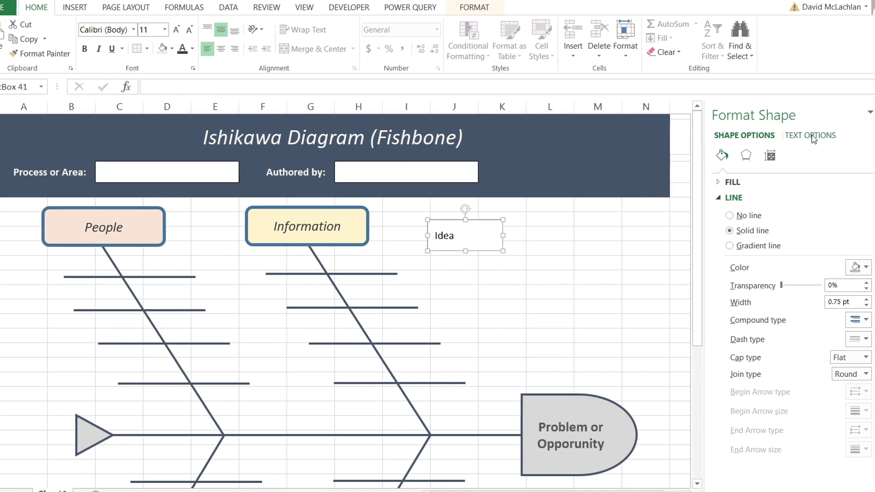
left_click(831, 136)
left_click(754, 156)
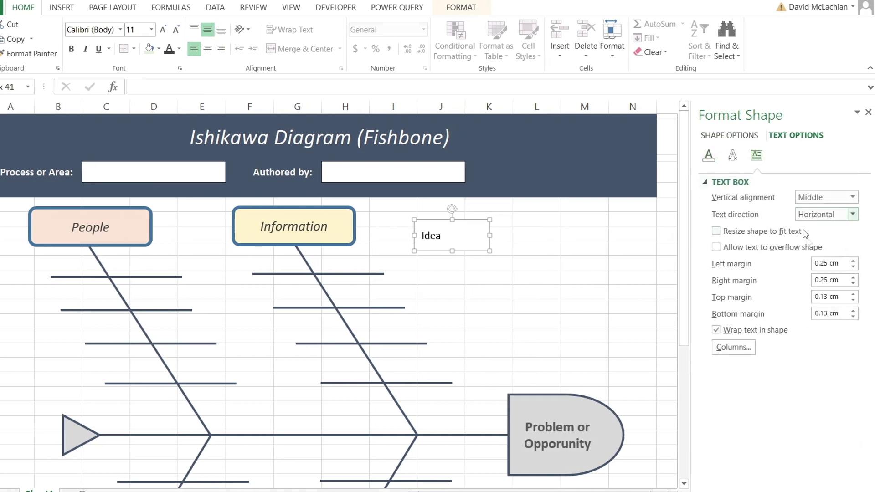
left_click(853, 267)
left_click(852, 283)
left_click(853, 283)
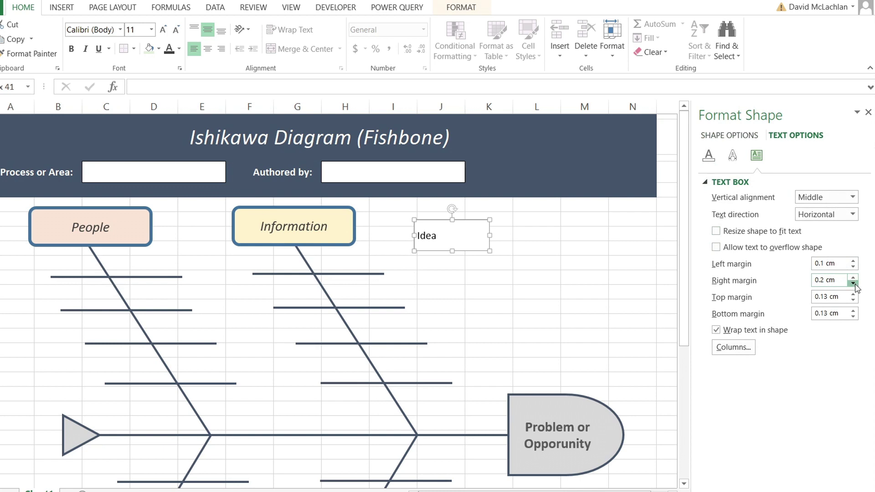
left_click(853, 299)
left_click(853, 316)
left_click(730, 136)
left_click(713, 198)
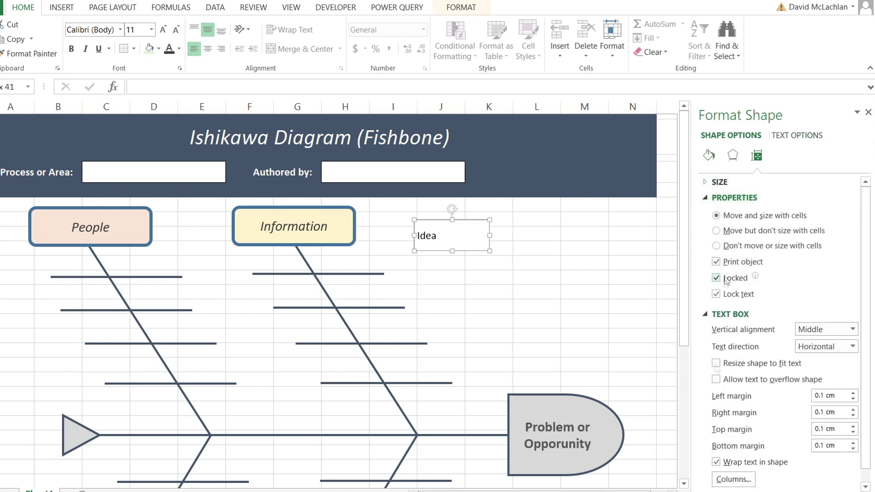
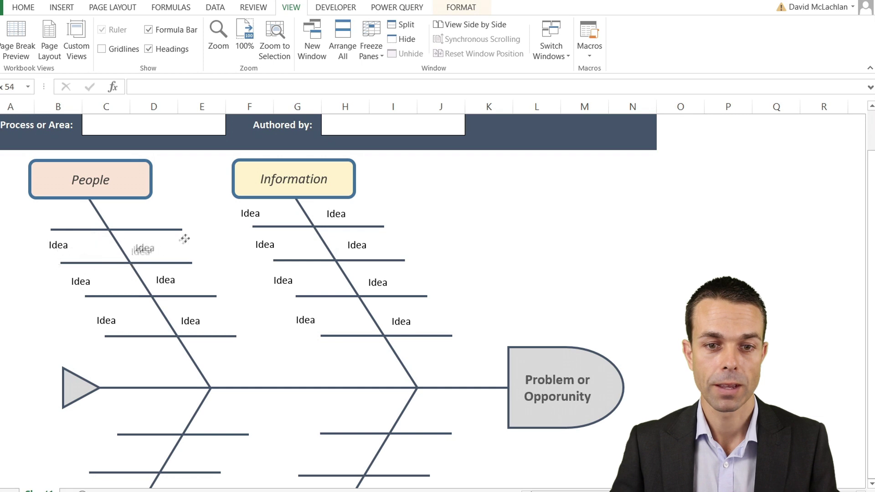
- Copy the eight "Idea" text boxes from the "People" bone down to the "System" bone
left_click(83, 205)
left_click(69, 245, "ctrl")
left_click(128, 215, "ctrl")
left_click(143, 249, "ctrl")
left_click(96, 263, "ctrl")
left_click(81, 281, "ctrl")
left_click(165, 280, "ctrl")
left_click(190, 321, "ctrl")
left_click(107, 321, "ctrl")
scroll(162, 274, "down", 2)
left_click_drag(159, 239, 451, 440)
key("Escape")
- Shift the lower three pairs of "Idea" text boxes so they sit above the cause lines of the "System" bone
left_click(449, 354)
left_click(383, 356, "ctrl")
left_click_drag(451, 351, 420, 351)
left_click(380, 394)
left_click(464, 392, "ctrl")
left_click_drag(464, 391, 386, 400)
left_click(405, 432)
left_click(489, 433, "ctrl")
left_click_drag(484, 423, 353, 433)
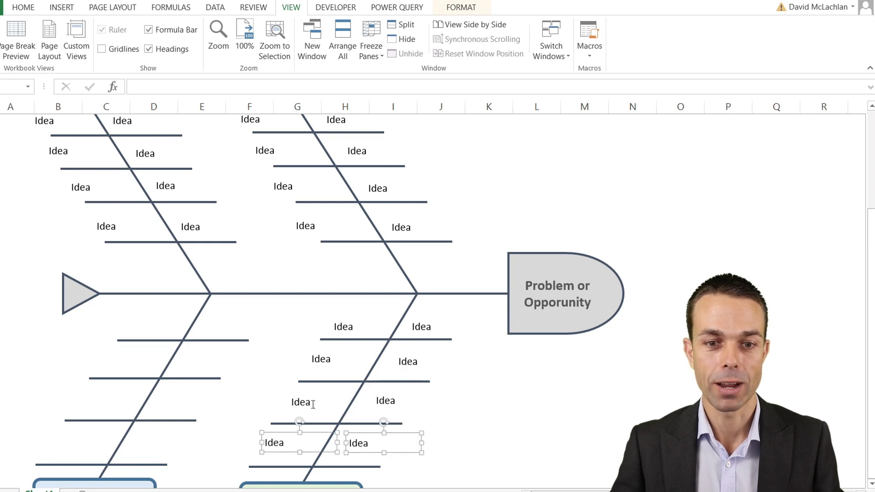
- Duplicate the eight "Idea" text boxes of the "System" bone for the "Process" bone
left_click(301, 402, "ctrl")
left_click(385, 401, "ctrl")
left_click(408, 362, "ctrl")
left_click(320, 359, "ctrl")
left_click(343, 326, "ctrl")
left_click(421, 326, "ctrl")
key("ctrl+d")
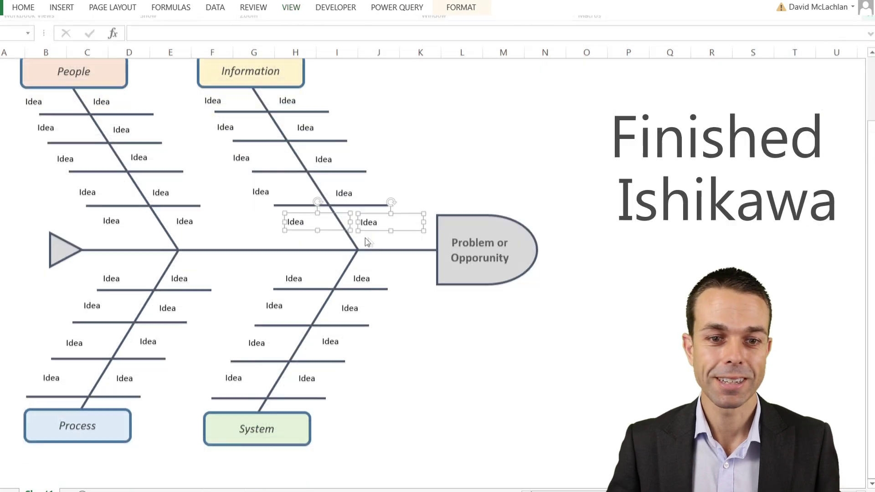
scroll(367, 242, "up", 3)
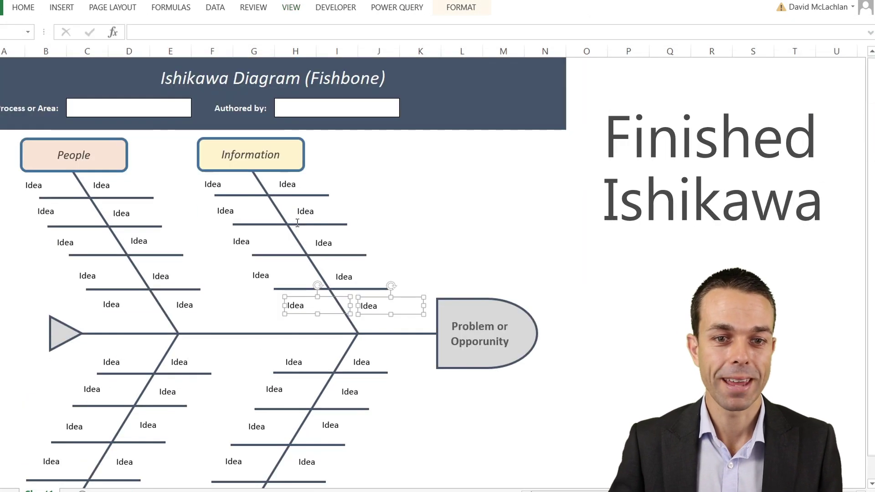
scroll(296, 225, "down", 1)
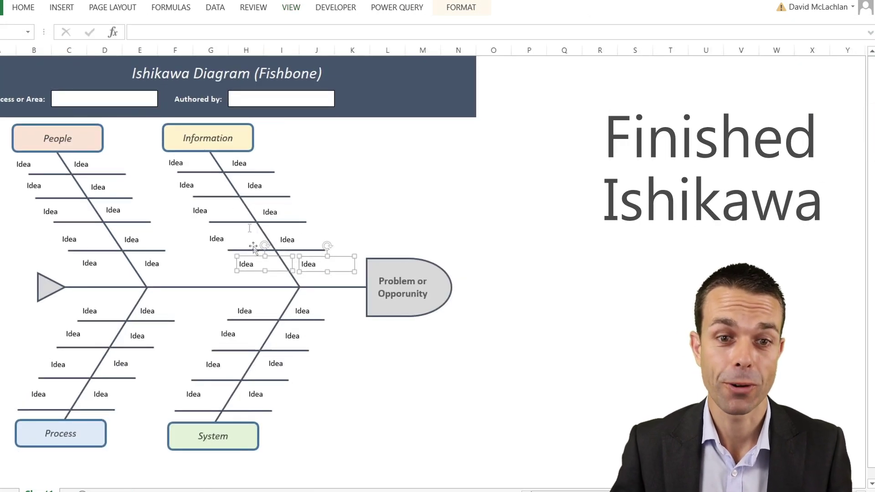
left_click(400, 204)
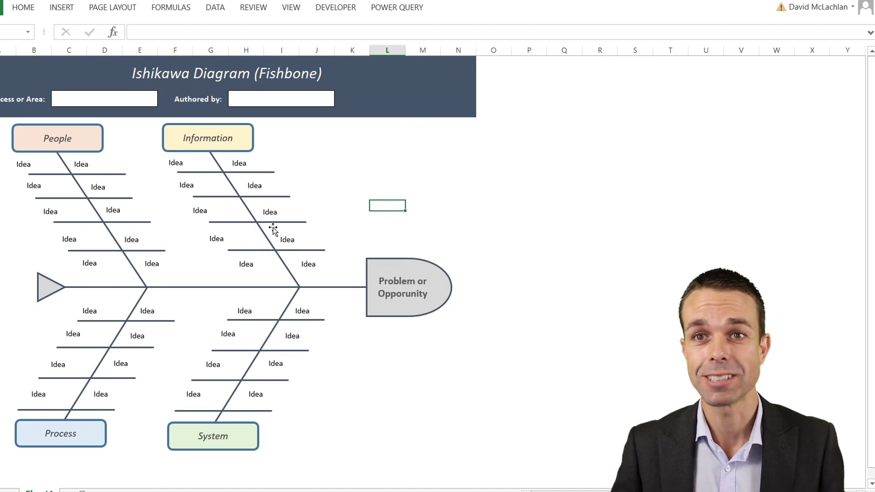
scroll(246, 232, "down", 1)
scroll(247, 232, "up", 1)
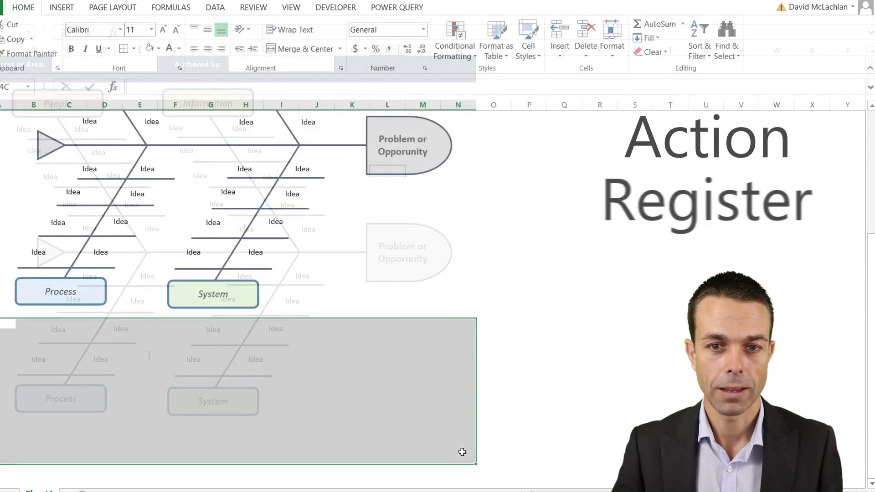
- Fill the block of cells below the diagram, A39:N53, with light blue
left_click_drag(463, 451, 449, 471)
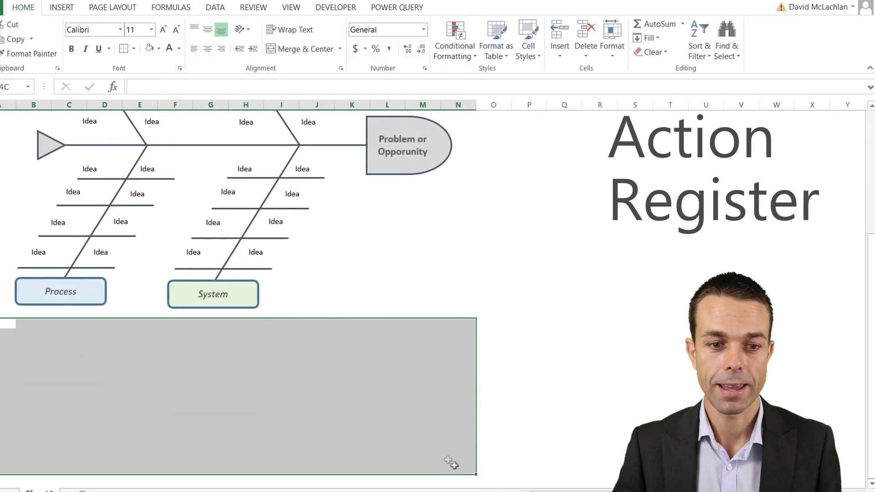
left_click(159, 49)
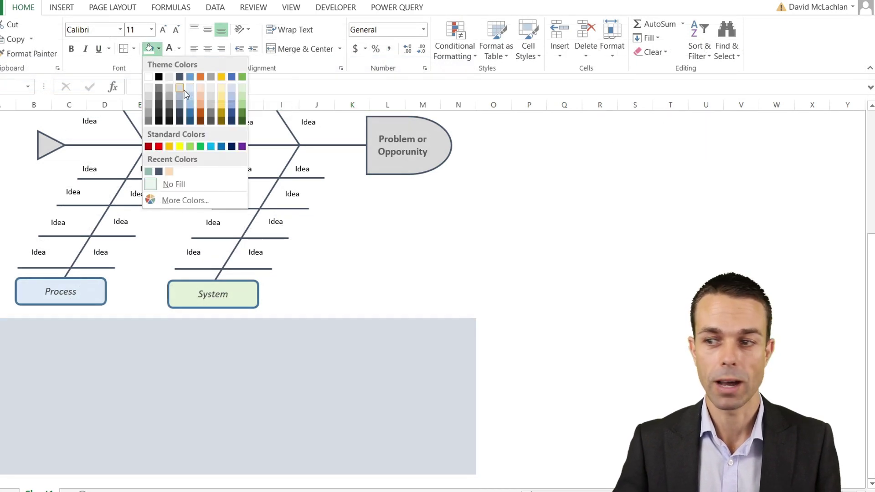
left_click(185, 91)
- Remove the fill from the inner block B40:M51 and outline it with a thick box border
scroll(406, 401, "down", 2)
left_click_drag(407, 401, 417, 448)
left_click(158, 48)
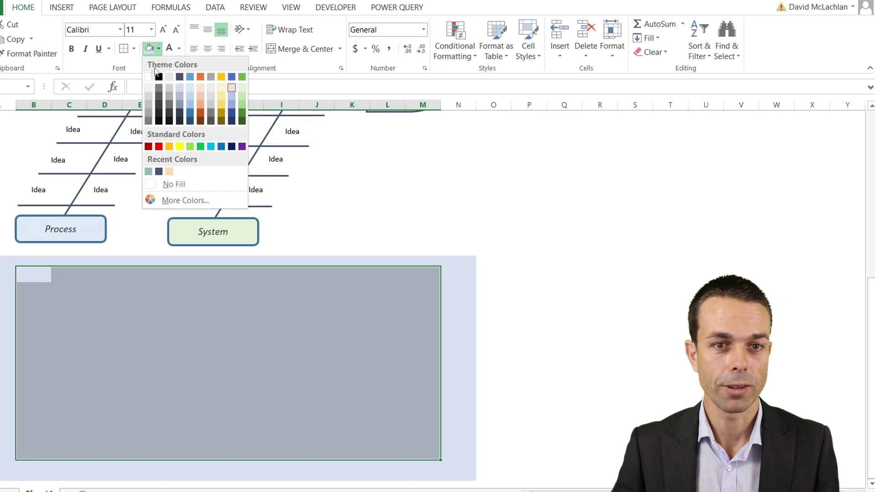
left_click(170, 187)
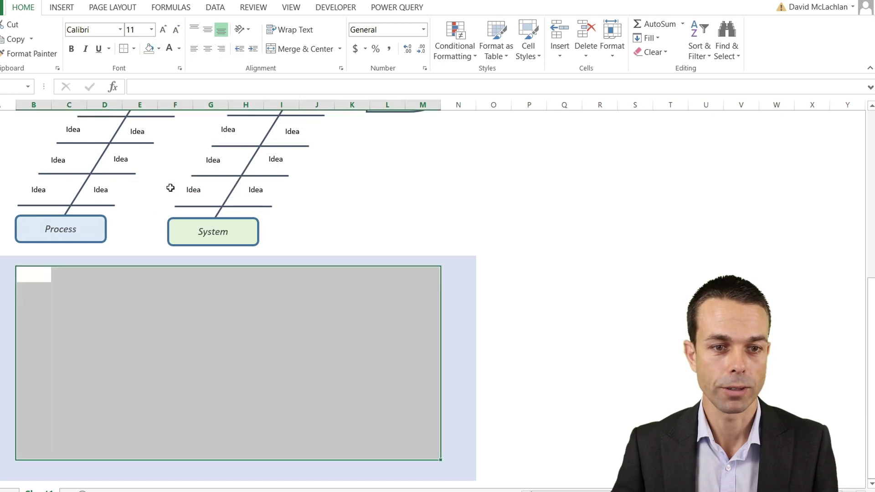
left_click(134, 49)
left_click(153, 191)
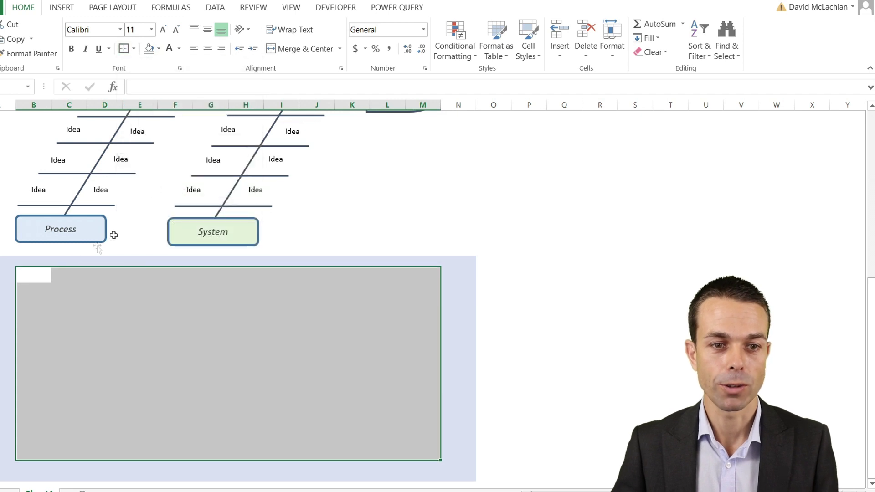
- Put thick box borders around the table's header row and around its first column
left_click(33, 282)
left_click(432, 278, "shift")
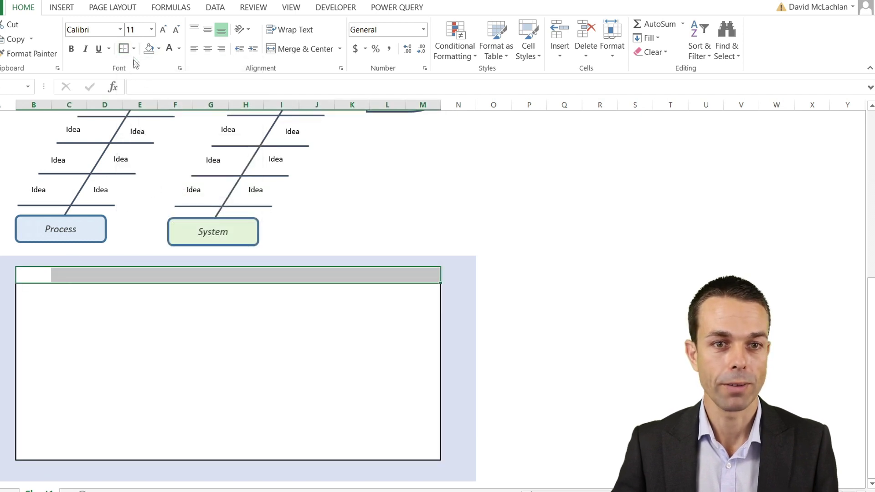
left_click(34, 280)
left_click(29, 450, "shift")
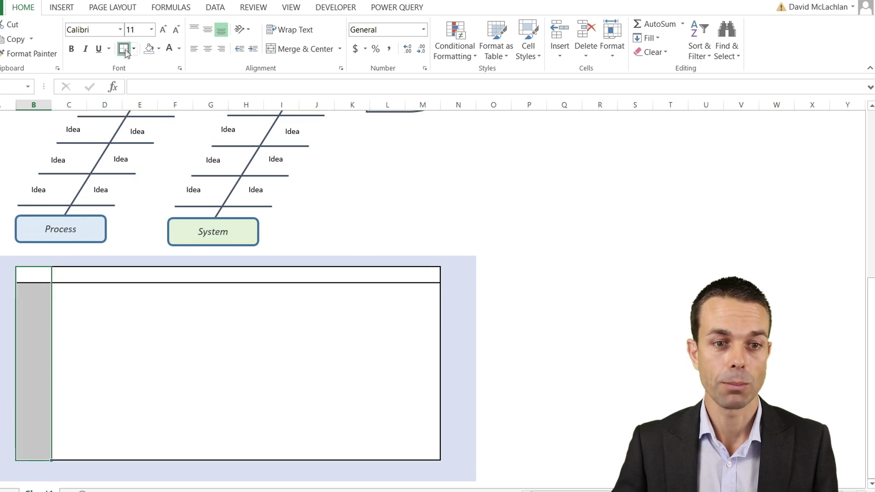
- Fill the table's header row B40:M40 with the recently used muted green
left_click(42, 274)
left_click(433, 272, "shift")
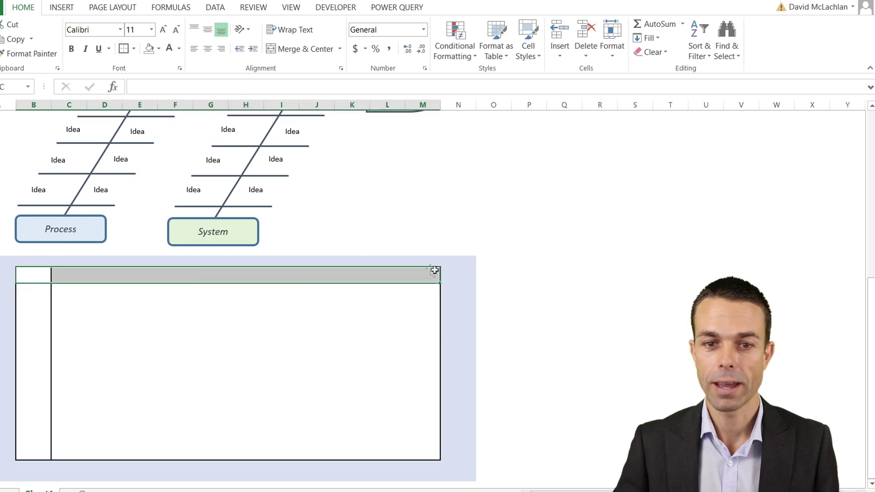
left_click(159, 48)
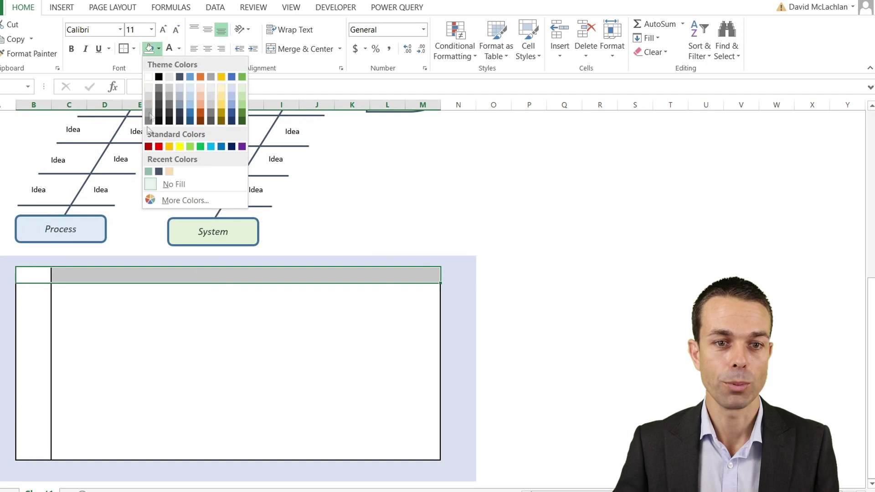
left_click(148, 171)
left_click(133, 335)
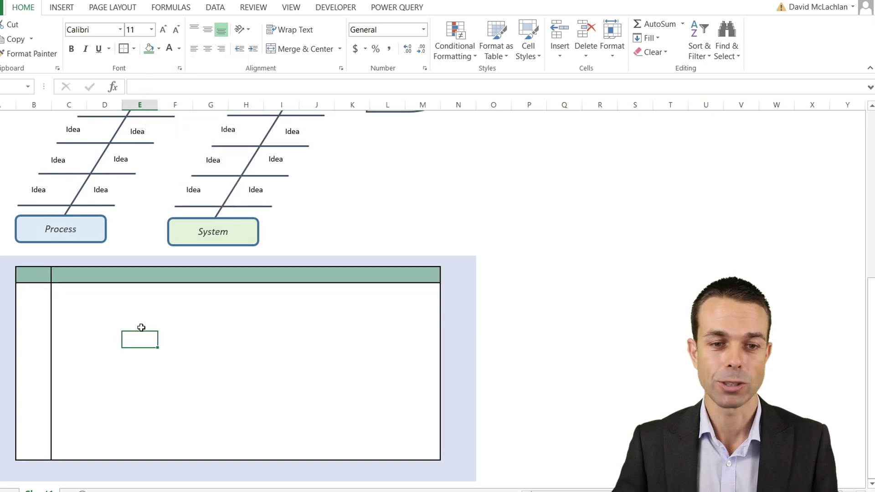
- Set the header row's font colour to white and enter "#" as the heading of column B
left_click(123, 286)
left_click(50, 275)
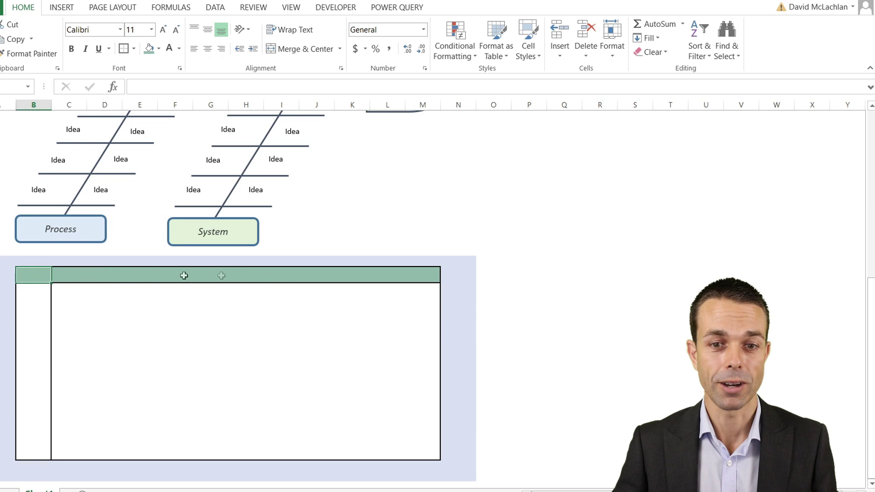
left_click_drag(403, 280, 436, 277)
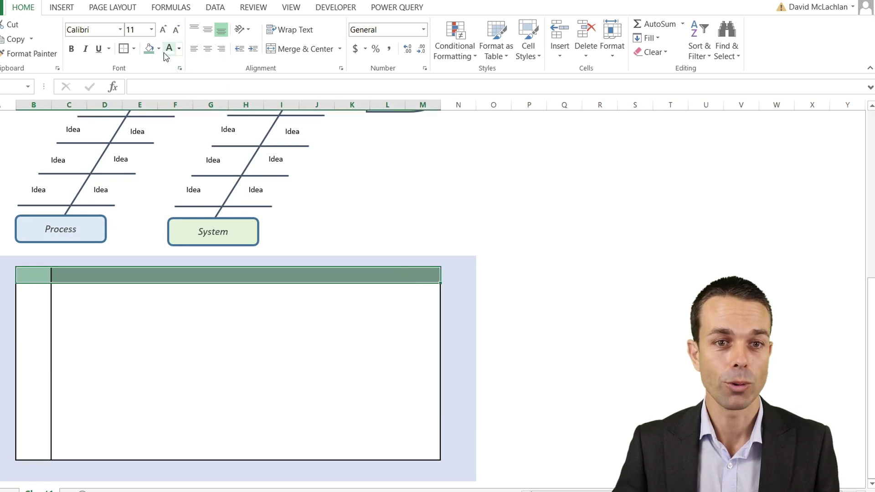
left_click(34, 277)
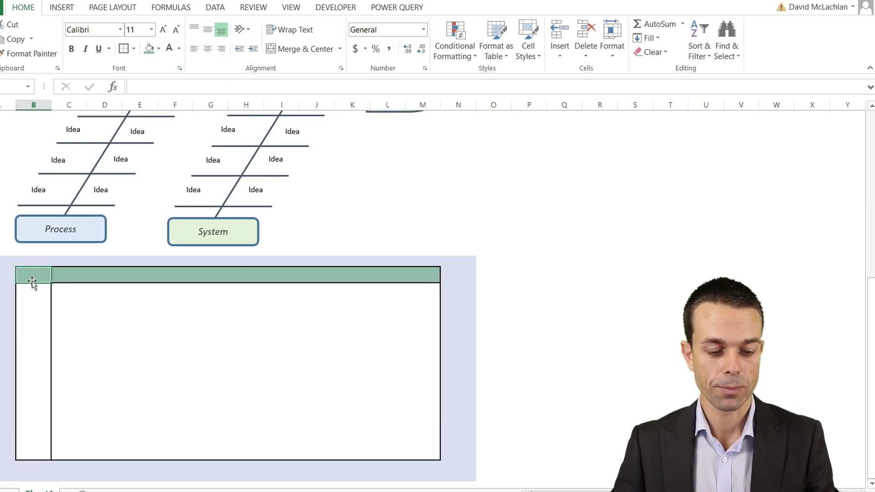
type("#")
left_click(417, 322)
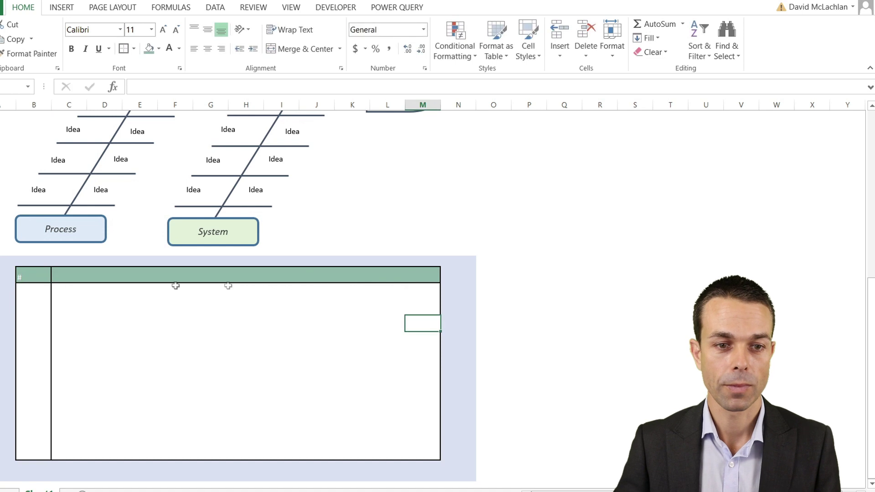
- Centre the contents of all table cells B40:M51 vertically and horizontally
left_click(28, 273)
left_click(410, 450, "shift")
left_click(208, 30)
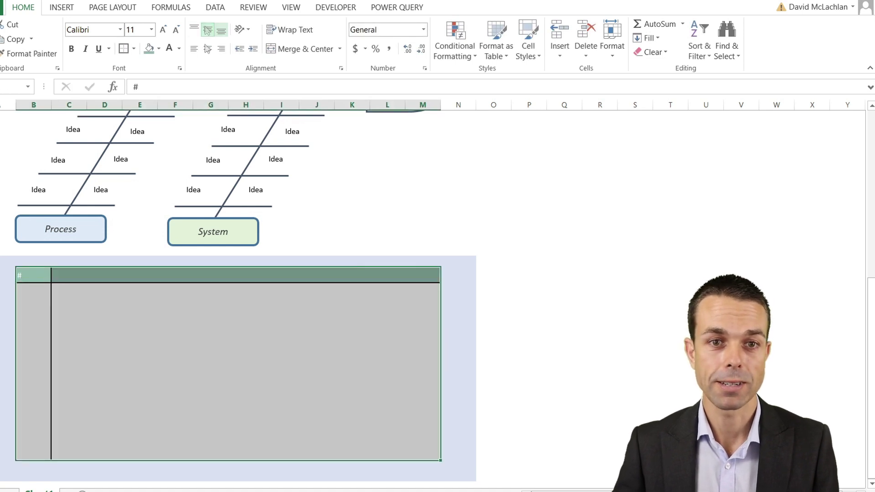
left_click(208, 49)
- Merge and centre the header cells C40:H40, I40:K40 and L40:M40 as three separate headings
left_click(74, 277)
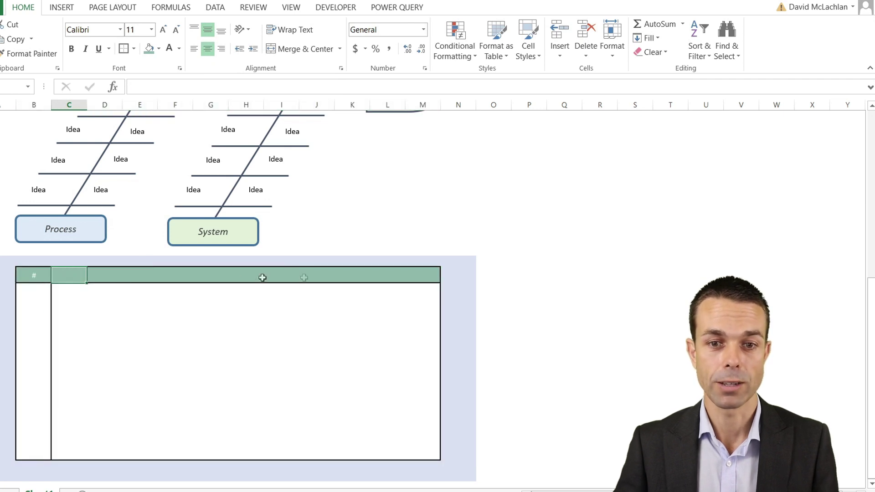
left_click_drag(282, 275, 432, 273)
left_click(301, 49)
left_click(392, 275)
left_click(319, 49)
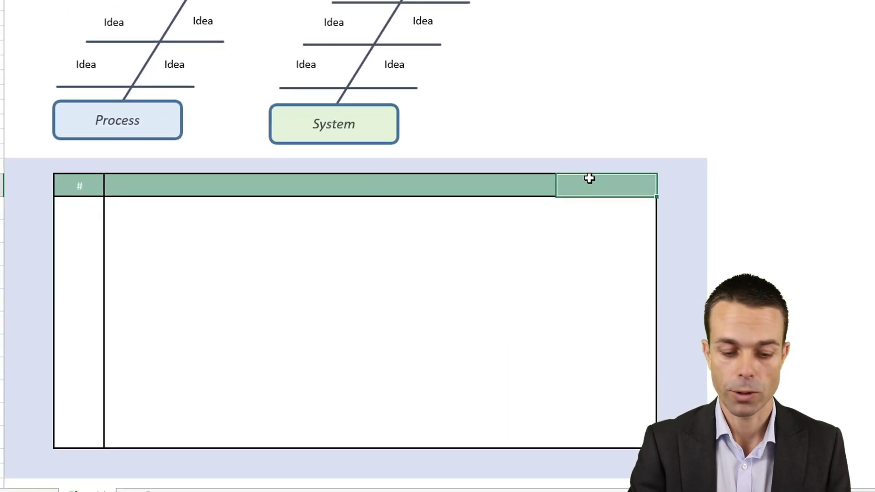
- Enter the headings "Action", "Owner" and "Status" in the three merged header cells
type("Status")
key("Return")
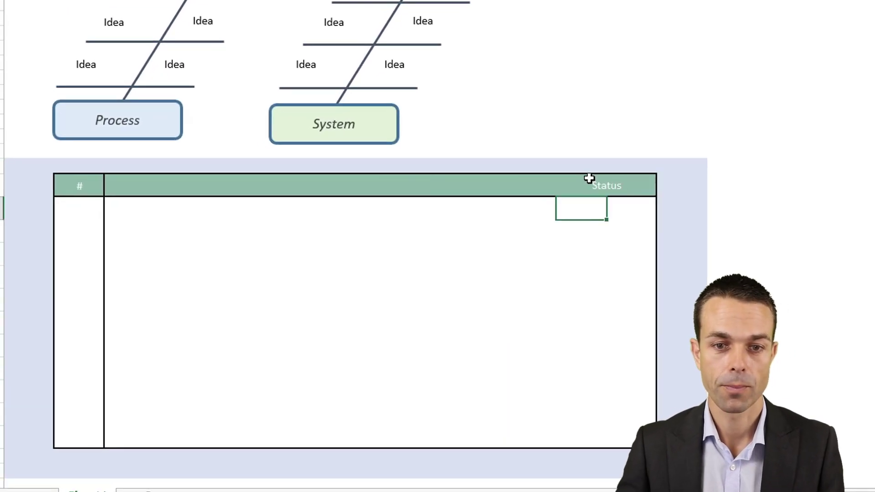
left_click(505, 194)
type("Owne")
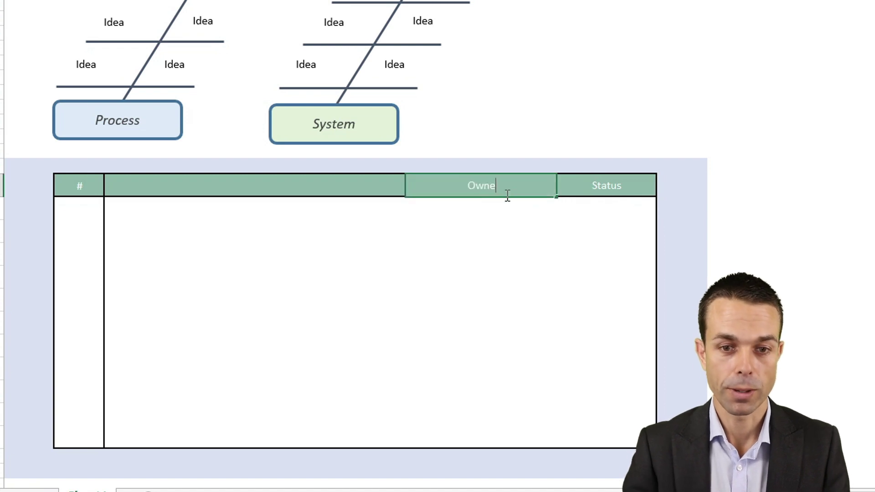
type("r")
key("Return")
left_click(247, 184)
type("Action")
key("Return")
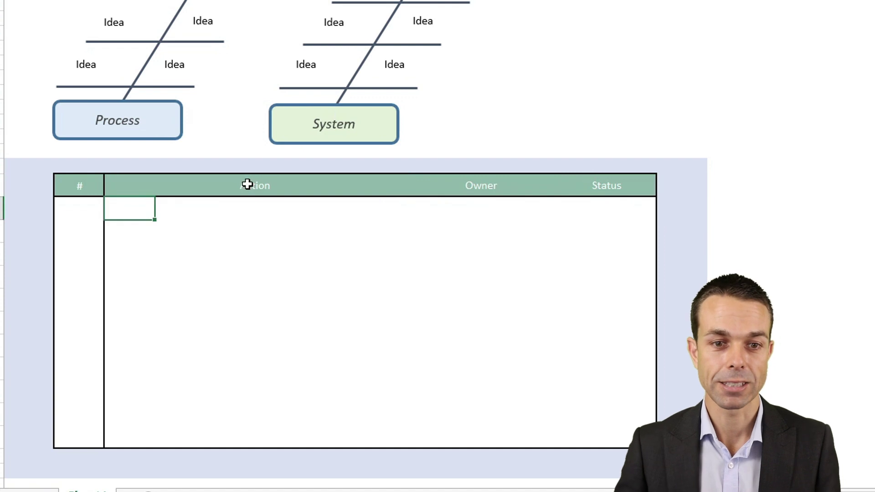
left_click(272, 191)
- Format the borders of B41:M51 with dotted horizontal lines between rows and solid vertical and outer lines
left_click(80, 209)
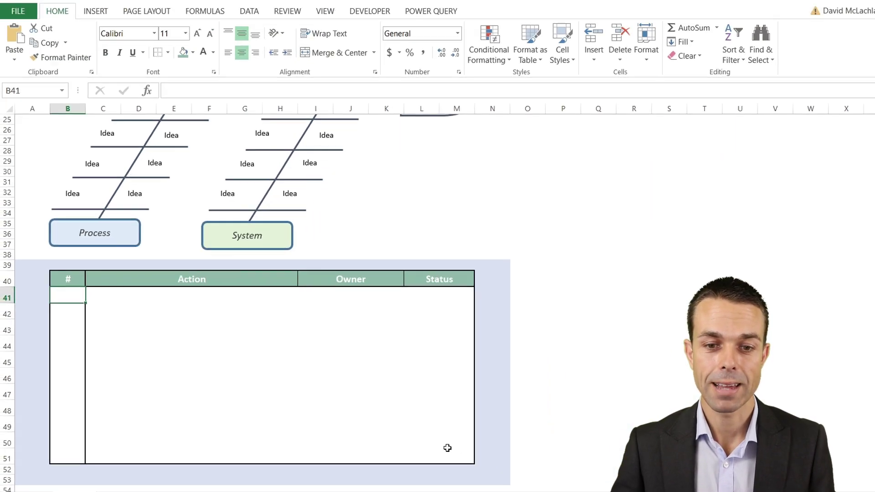
left_click(447, 448, "shift")
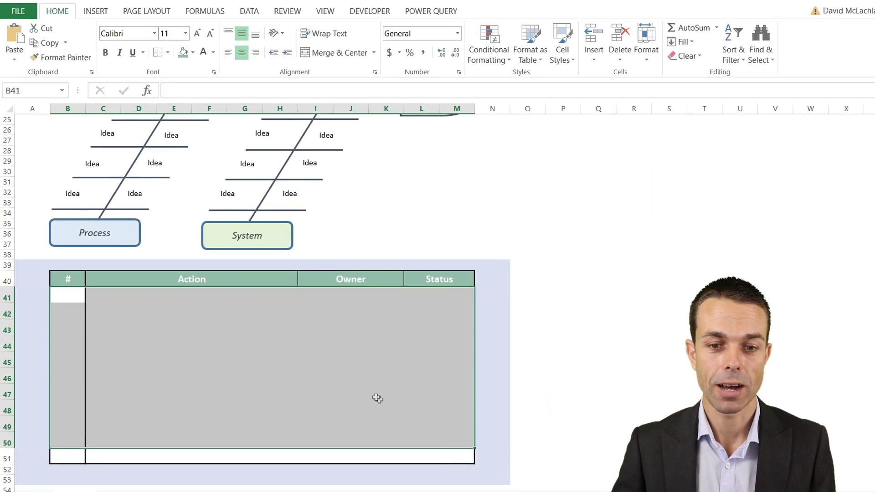
left_click(442, 458, "shift")
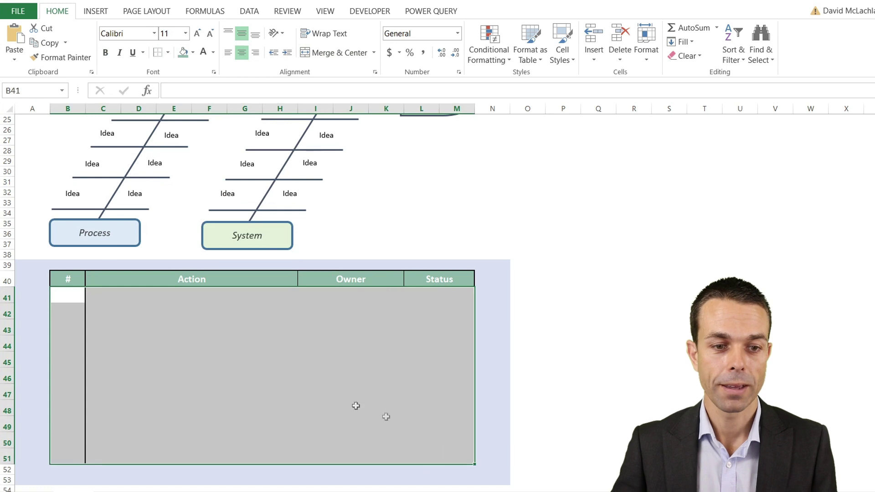
left_click(168, 52)
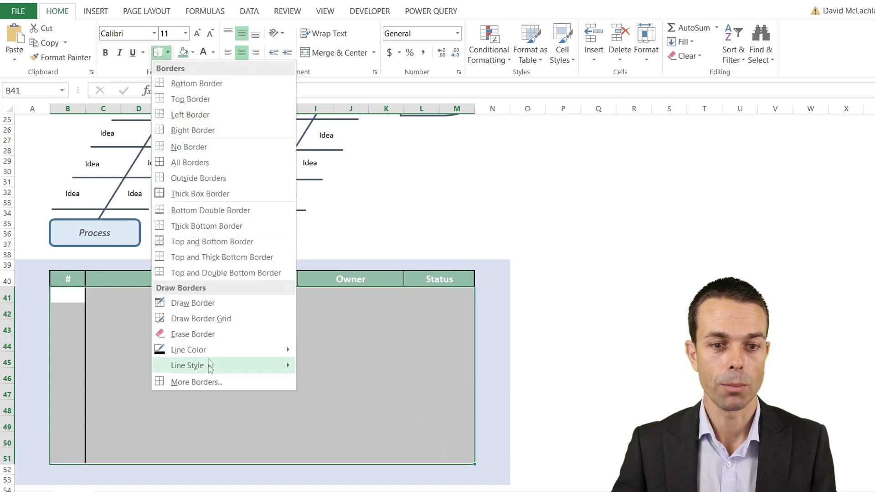
left_click(216, 382)
left_click(309, 158)
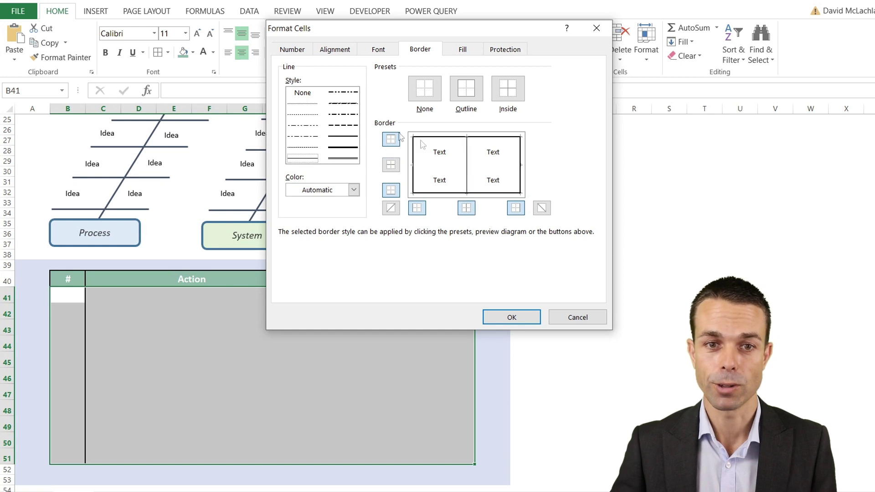
left_click(444, 173)
left_click(446, 170)
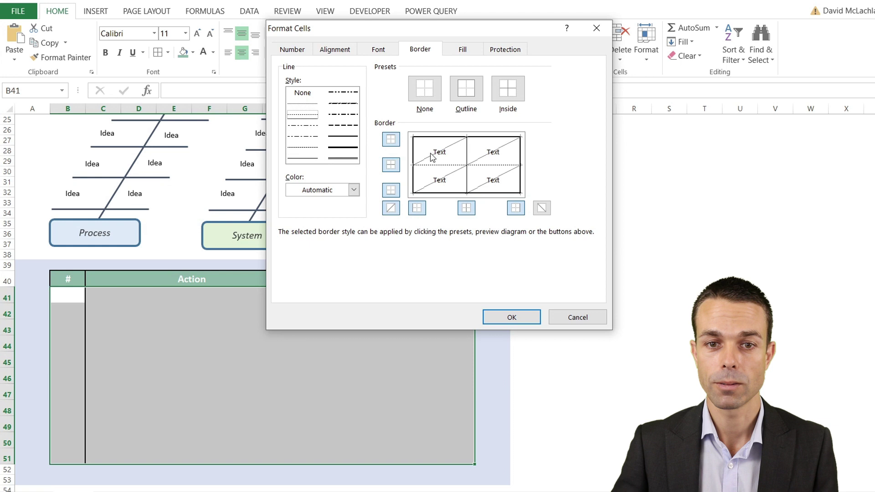
left_click(431, 161)
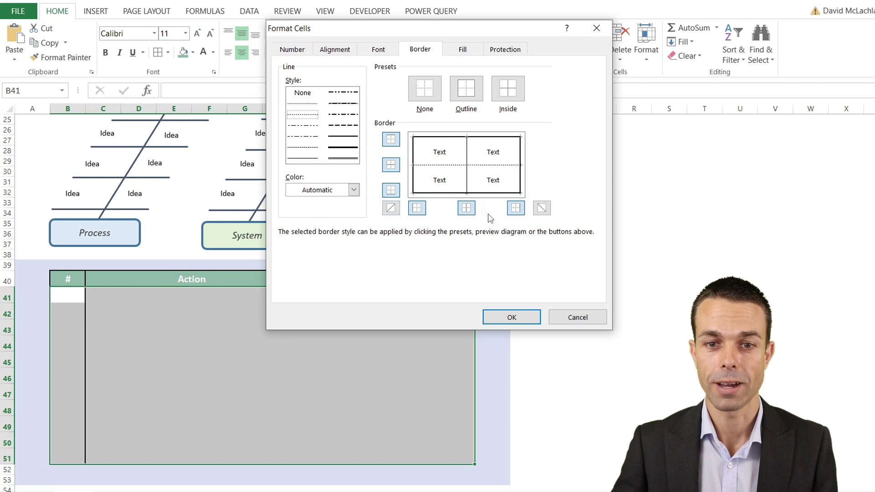
left_click(501, 316)
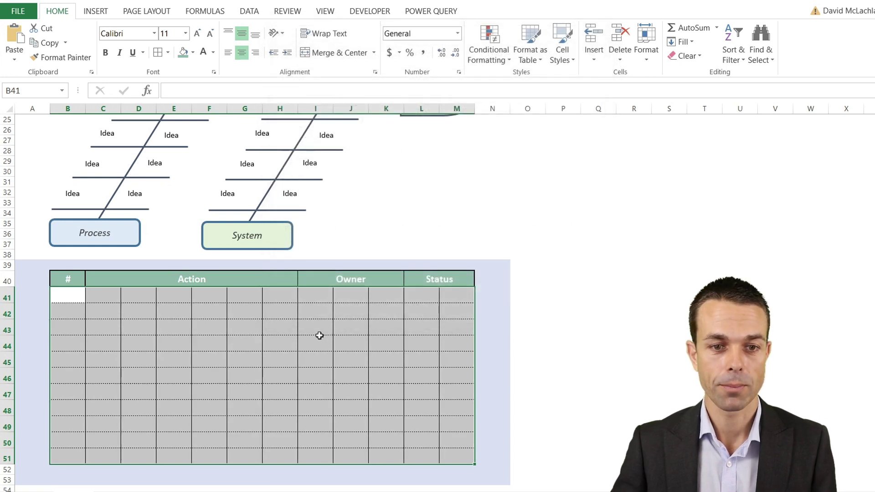
left_click(280, 337)
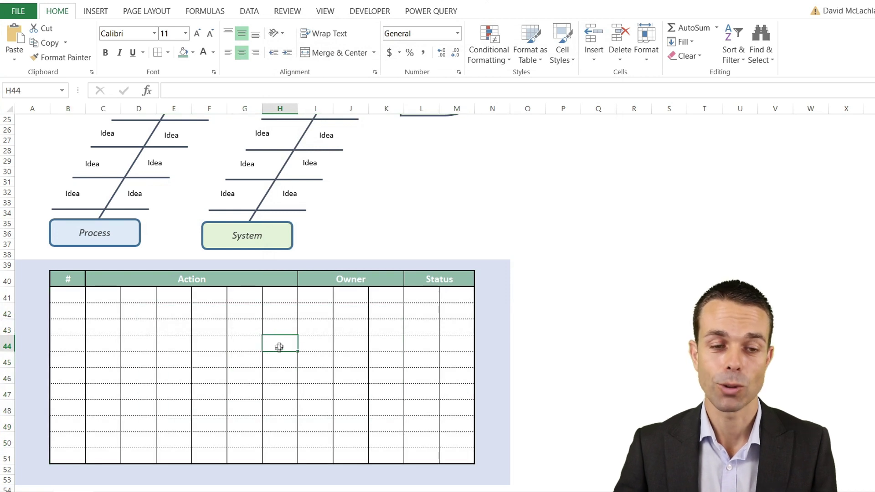
- Merge columns C to H in each row from 41 to 51 under the "Action" heading
left_click_drag(108, 305, 280, 297)
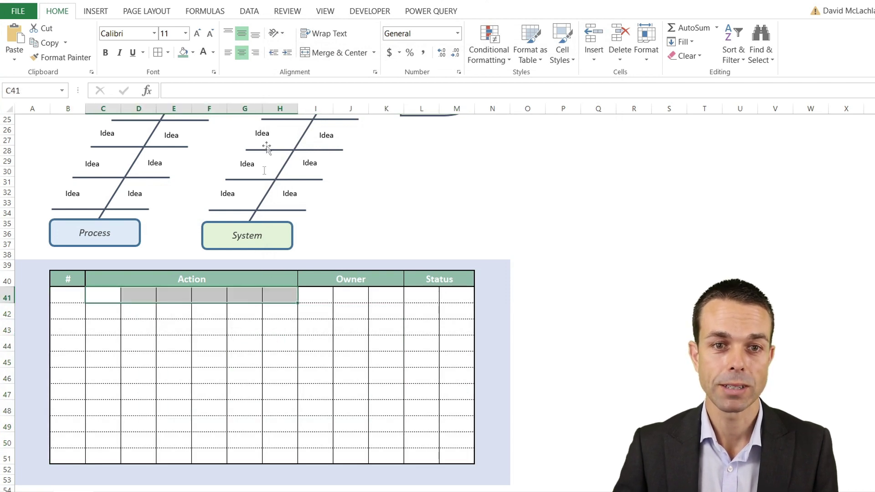
left_click(337, 54)
left_click_drag(107, 312, 281, 310)
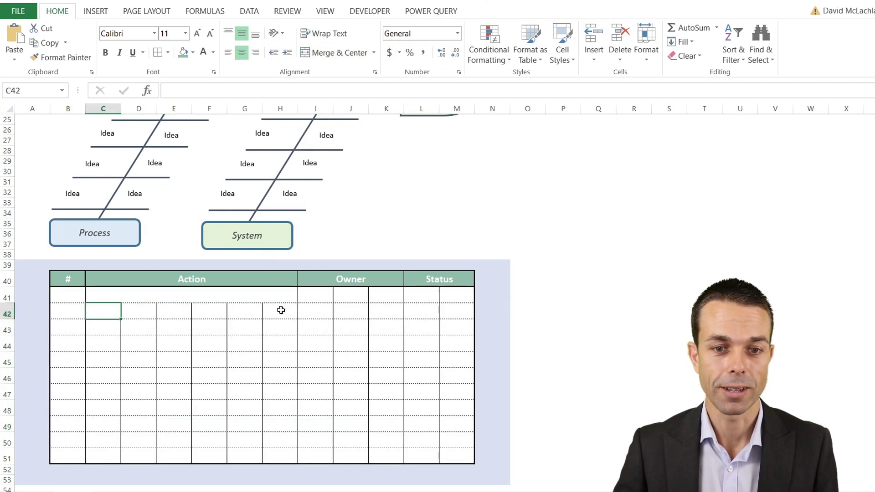
left_click(339, 57)
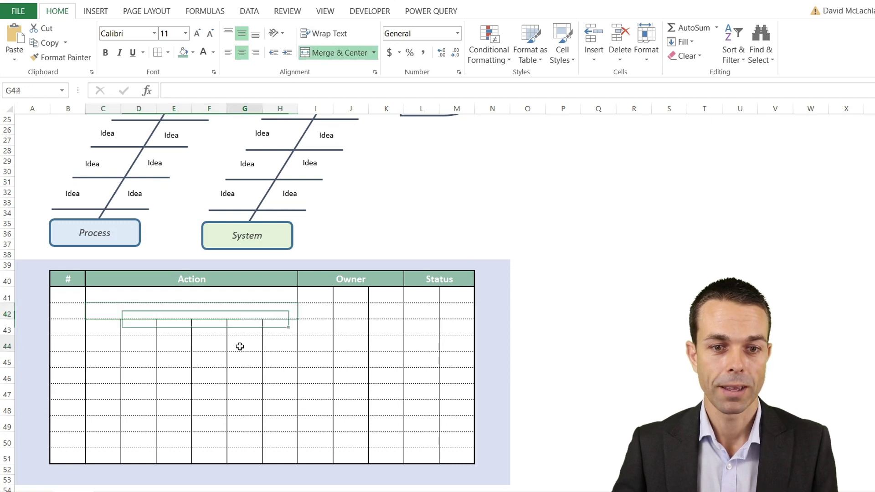
left_click_drag(296, 328, 290, 458)
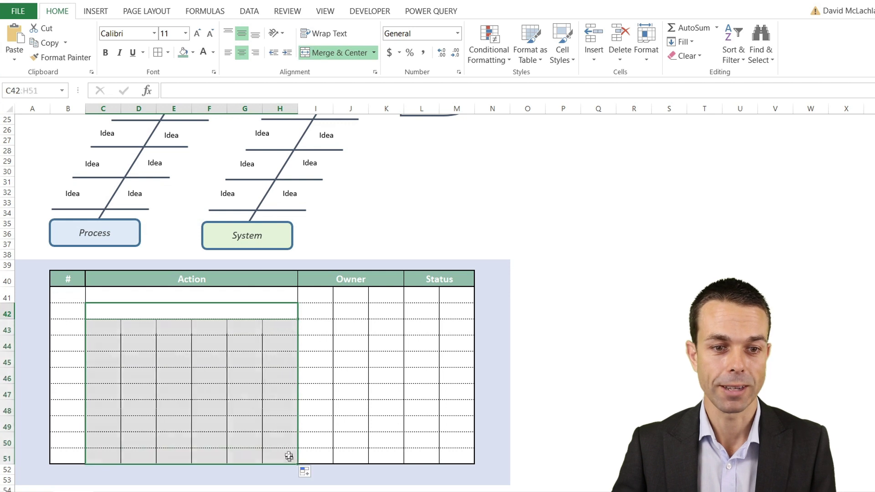
left_click(191, 343)
- Merge columns I to K under "Owner" and L to M under "Status" in each row from 41 to 51
left_click(322, 294)
left_click_drag(322, 294, 387, 295)
left_click(339, 53)
left_click_drag(315, 311, 403, 463)
left_click(339, 53)
left_click(422, 295)
left_click_drag(421, 294, 473, 296)
left_click(339, 52)
left_click_drag(424, 311, 68, 294)
left_click(339, 53)
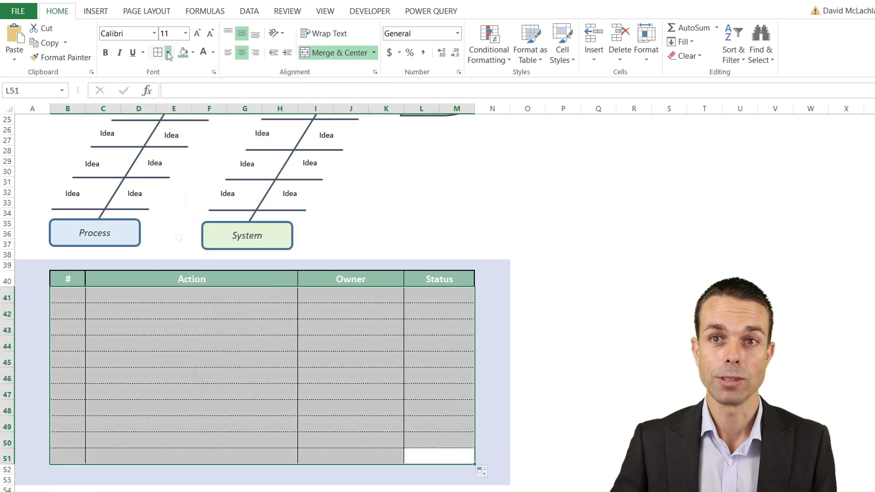
- Outline the register's body rows B41:M51 with a thick box border
left_click(167, 52)
left_click(187, 195)
left_click(200, 389)
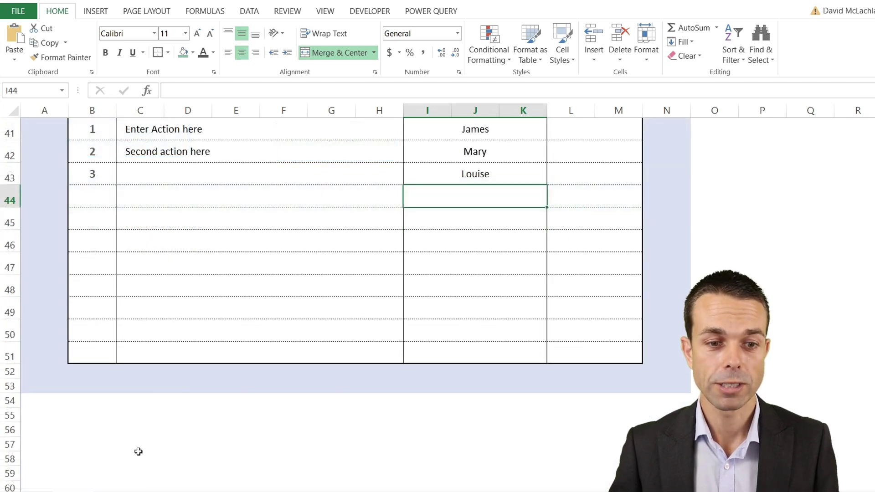
- Enter the status options Not Started, In Progress and Complete in C57:C59, under the heading Statuses in C56
left_click(141, 442)
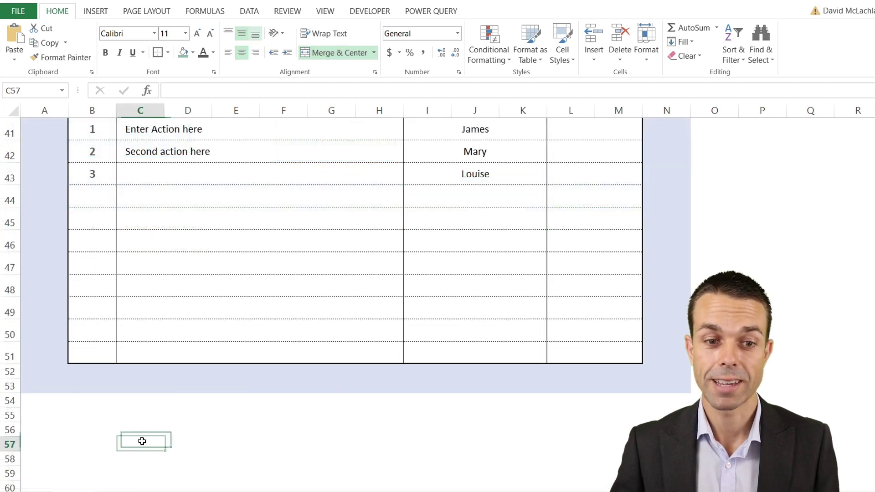
type("not Started")
key("Return")
type("In Progress")
key("Return")
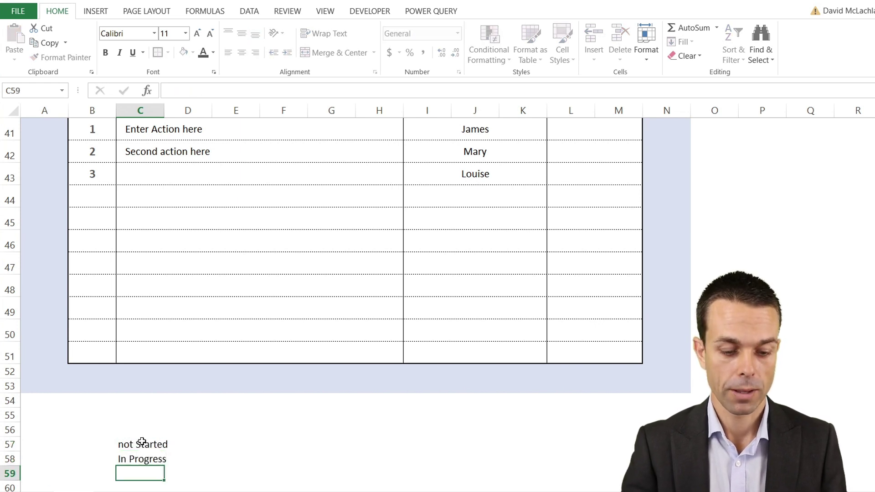
type("Complete")
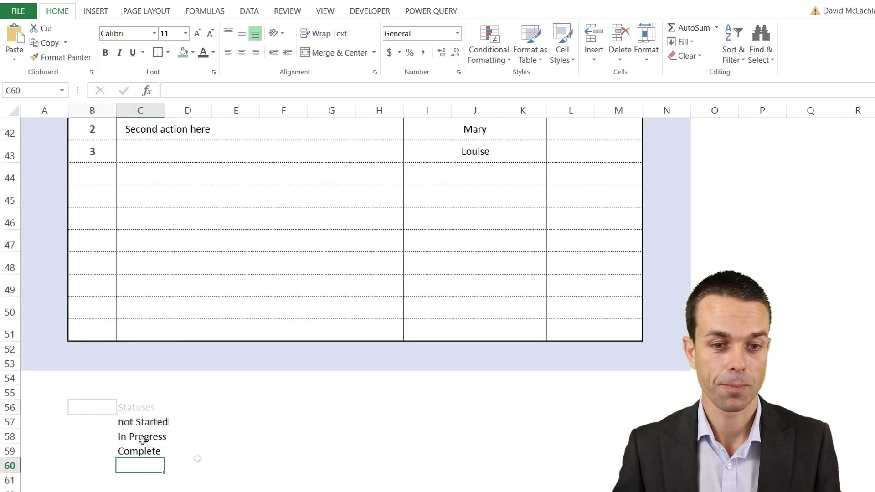
- Fill the status list block B56:D59 with light grey and make the Statuses heading bold
left_click_drag(91, 407, 181, 451)
left_click(193, 52)
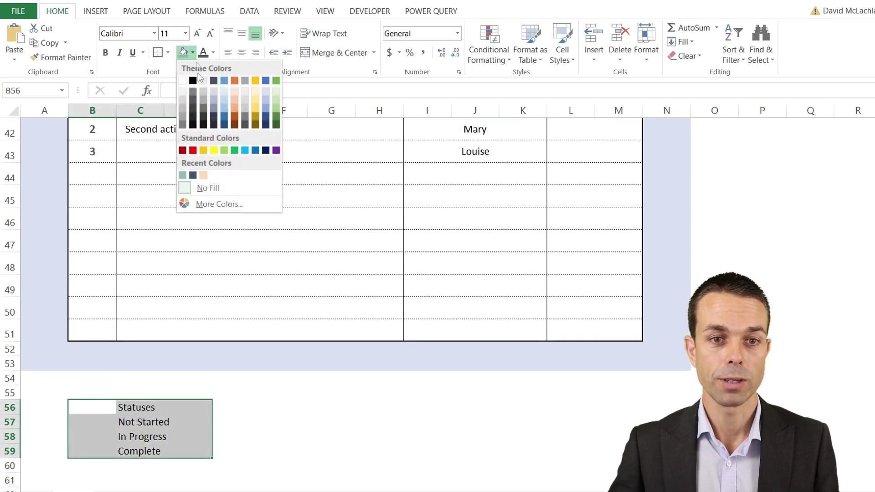
left_click(185, 93)
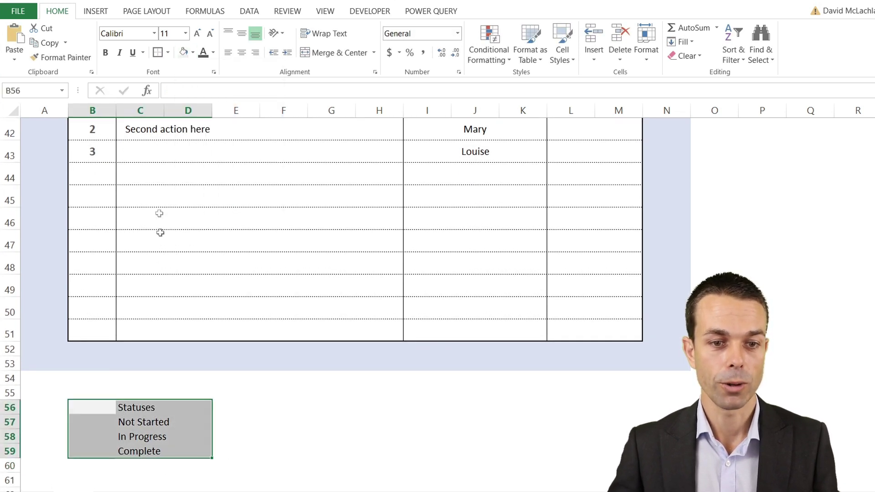
left_click(126, 410)
key("ctrl+b")
left_click(161, 424)
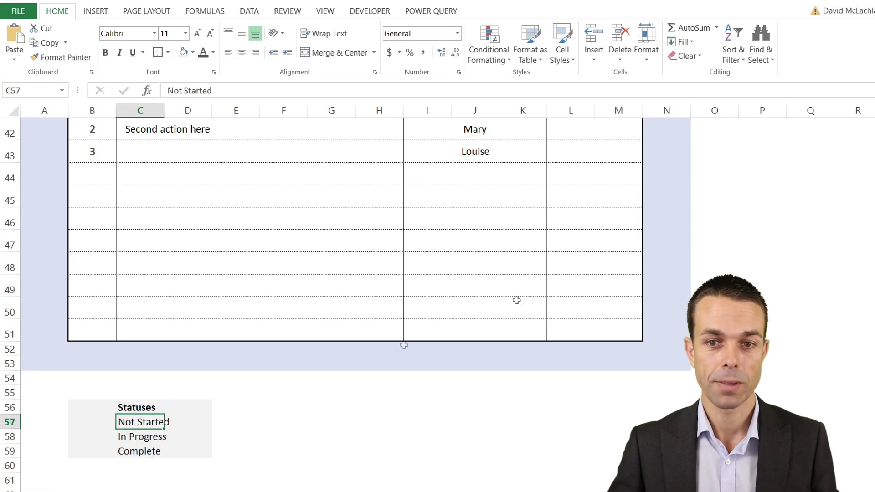
- Add a List data validation to the Status cells L41:M51, using C57:C59 as the source
scroll(582, 232, "up", 2)
left_click(582, 207)
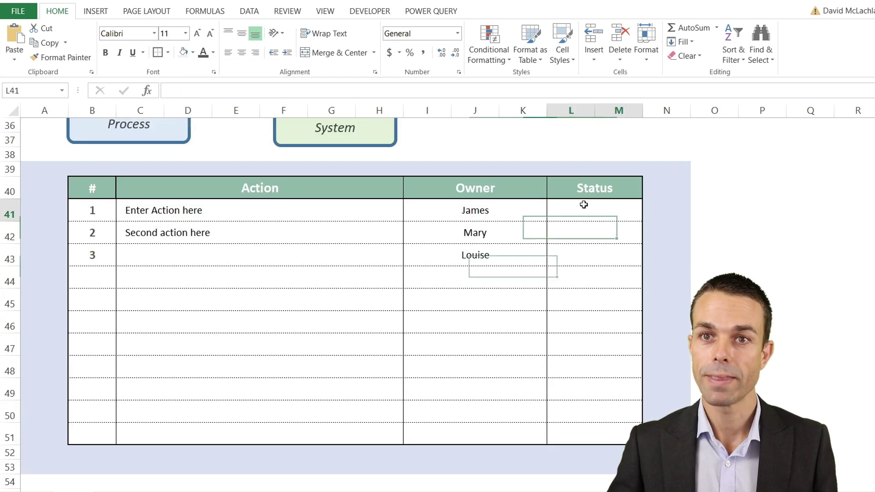
left_click(594, 426, "shift")
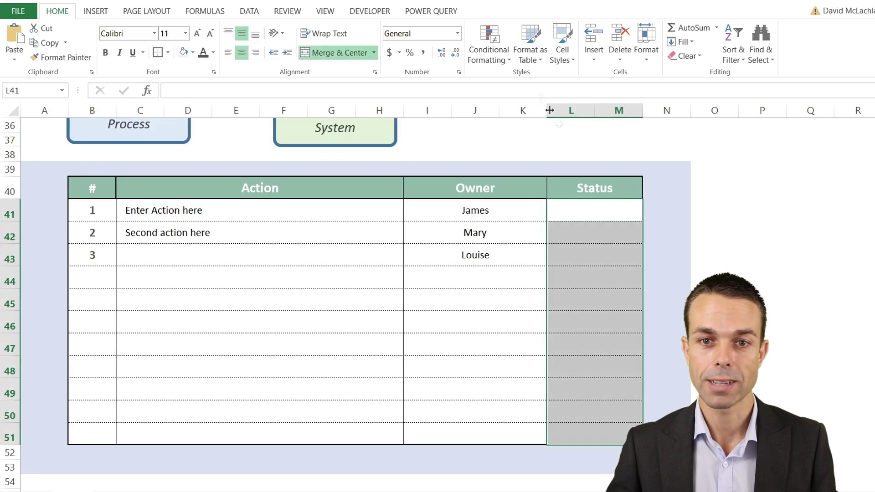
left_click(248, 12)
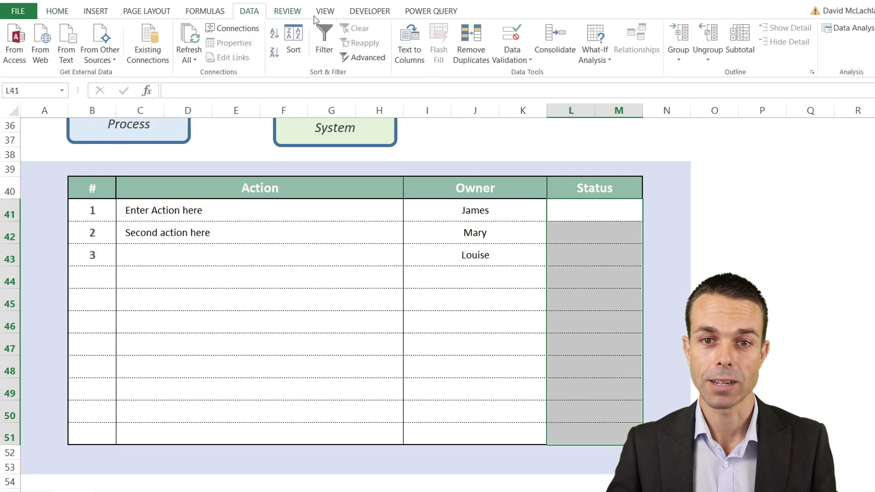
left_click(513, 60)
left_click(516, 75)
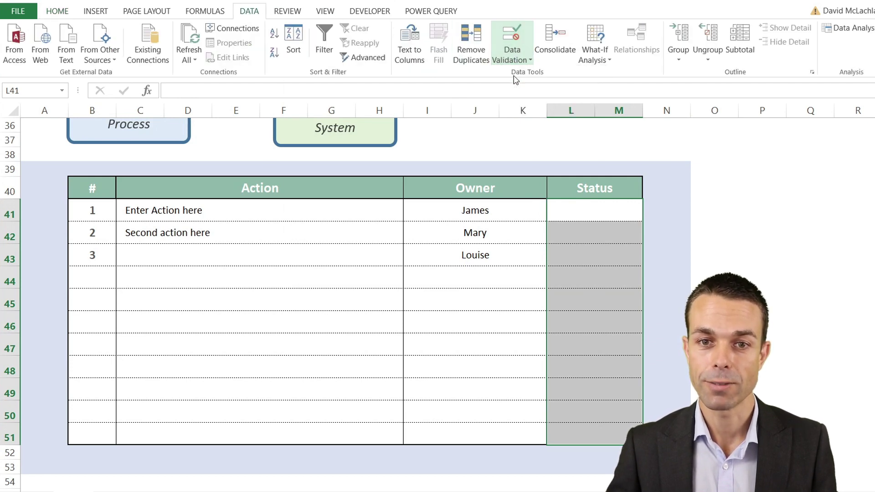
left_click(395, 144)
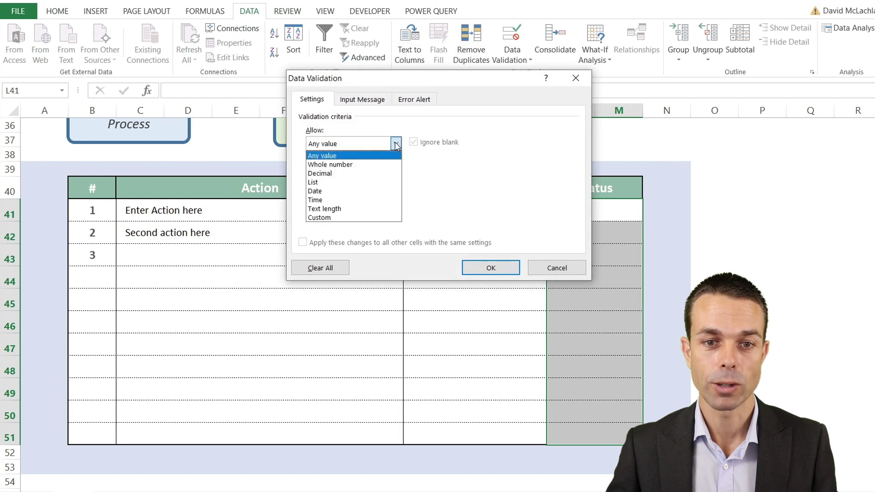
left_click(370, 182)
left_click(372, 196)
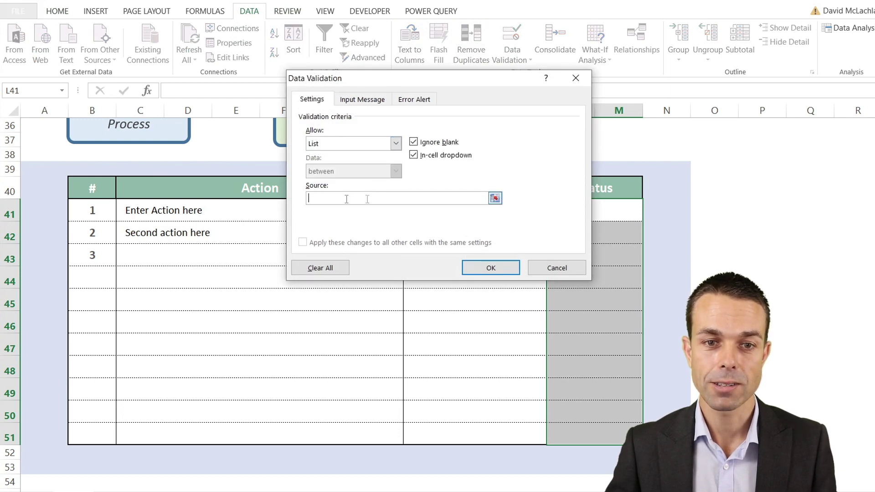
scroll(203, 262, "down", 3)
left_click_drag(156, 358, 152, 384)
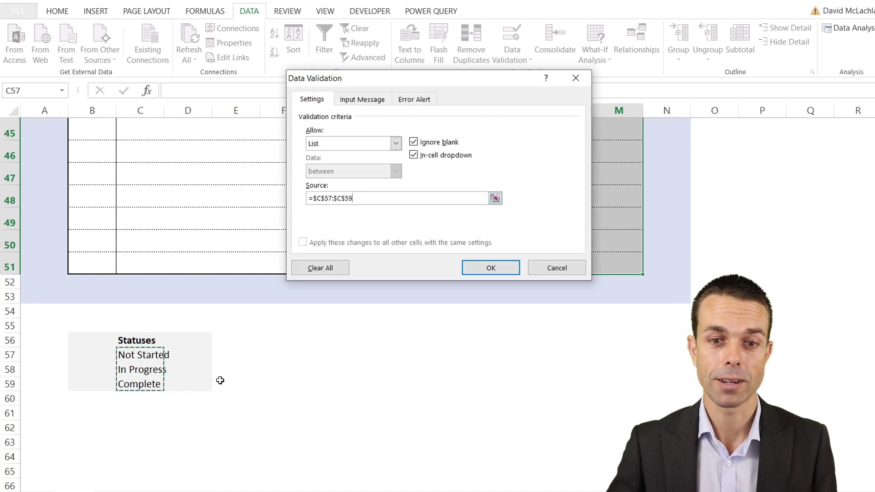
left_click(491, 268)
- Choose the statuses In Progress, Complete and Not Started for actions 1, 2 and 3 from the in-cell lists
scroll(527, 244, "up", 2)
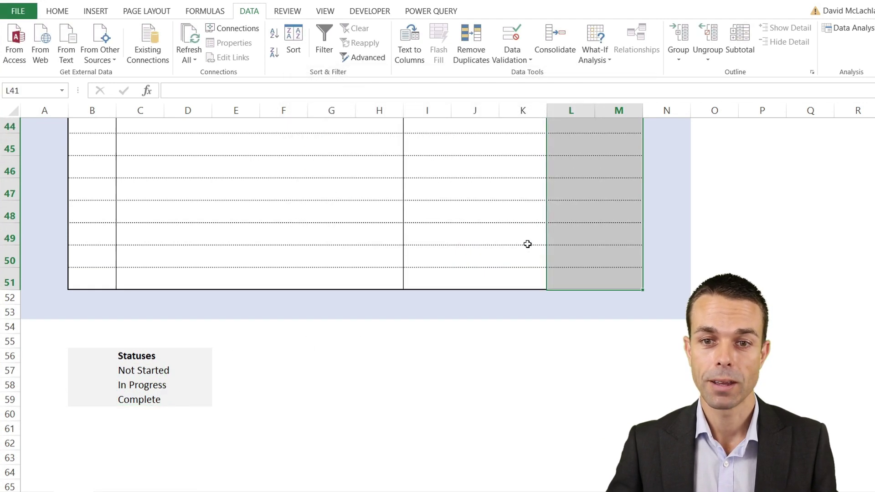
left_click(637, 160)
left_click(648, 172)
left_click(611, 195)
left_click(634, 193)
left_click(648, 194)
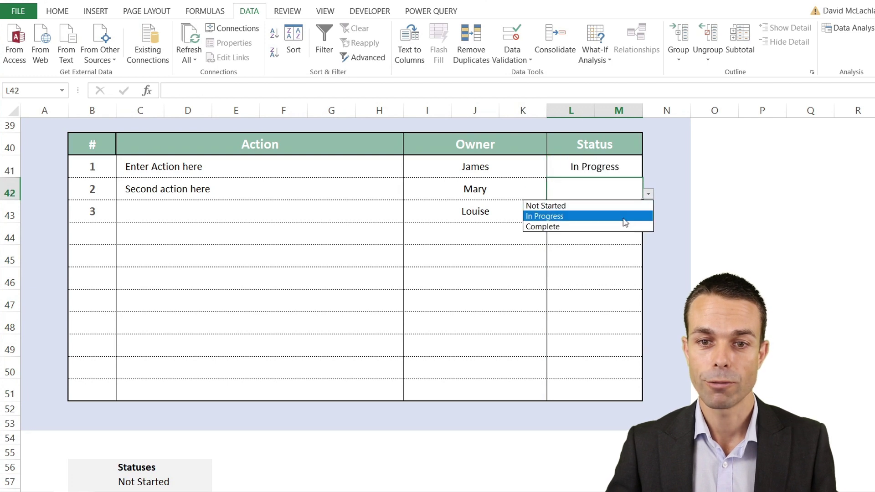
left_click(621, 226)
left_click(619, 218)
left_click(648, 216)
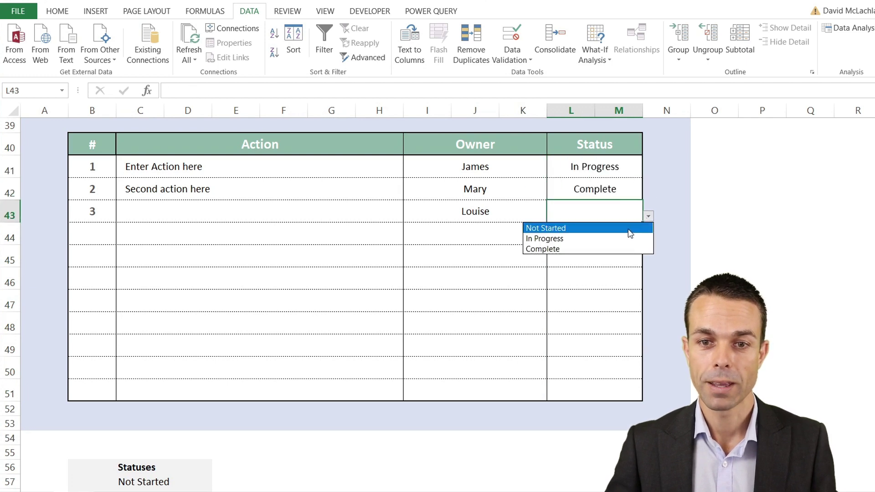
left_click(630, 233)
left_click(562, 258)
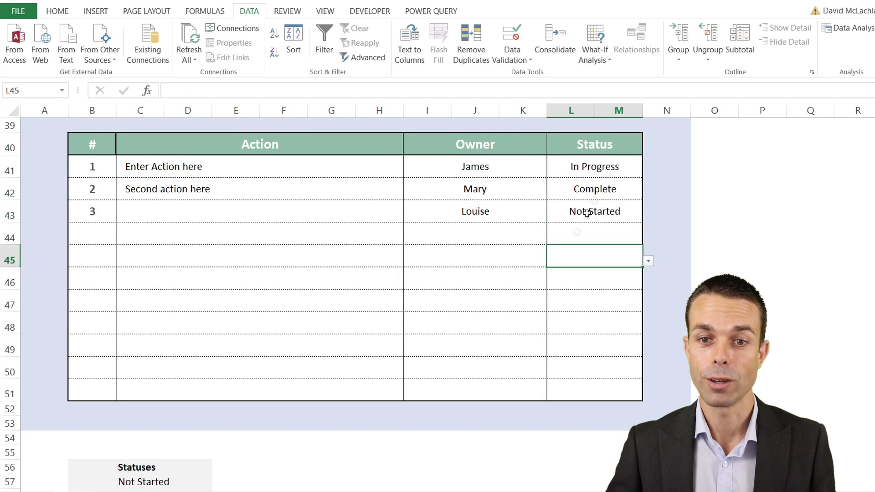
- Start a conditional formatting rule on L41:M51 for cells whose value is equal to Not Started in $C$57
left_click(604, 171)
left_click_drag(610, 377, 609, 393)
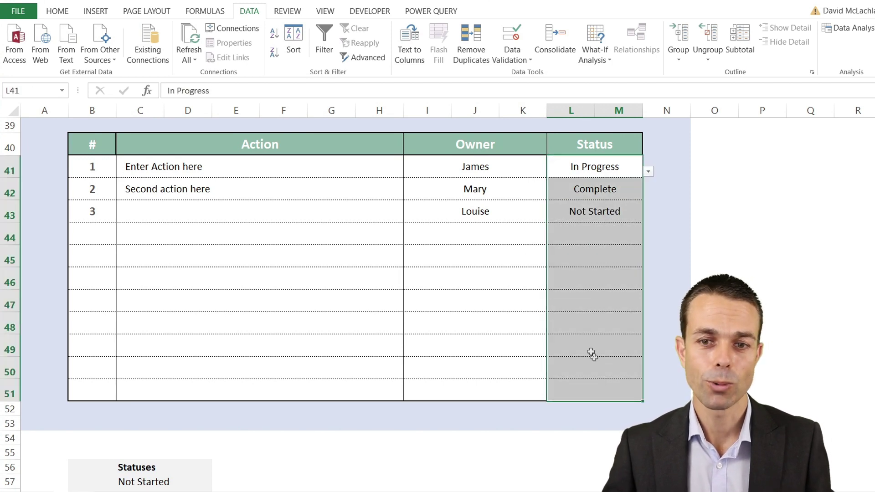
scroll(588, 347, "up", 1)
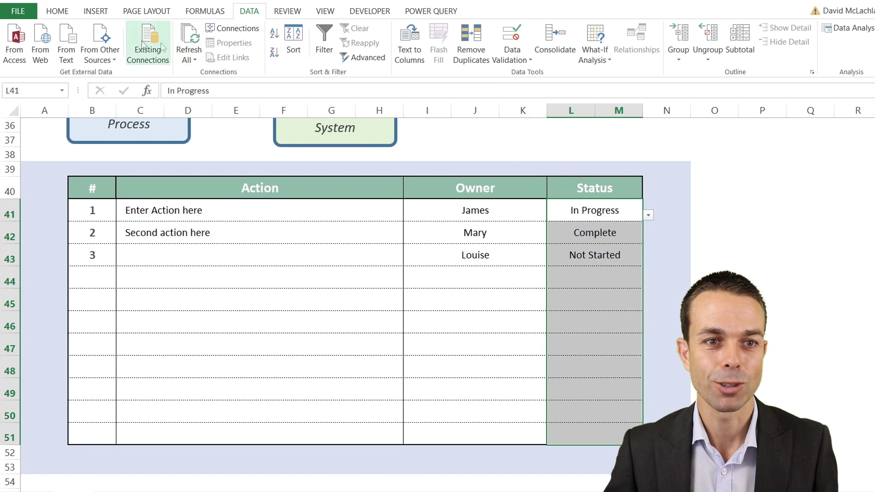
left_click(57, 11)
left_click(501, 58)
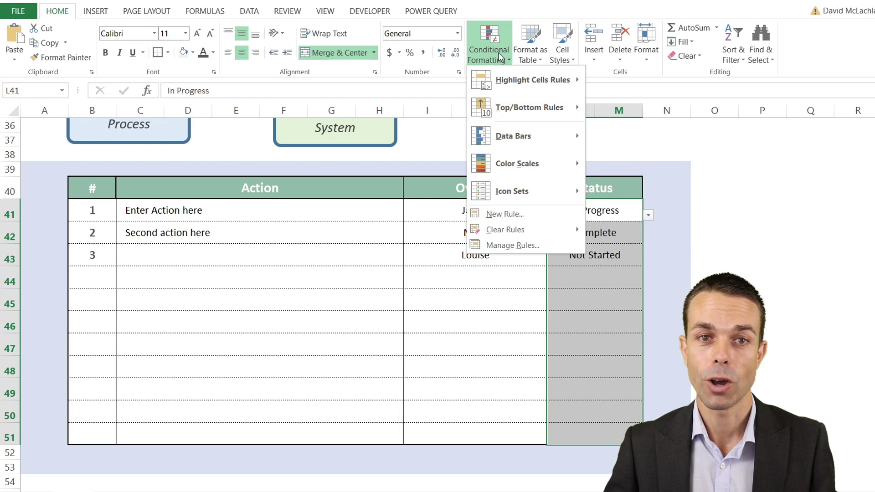
left_click(516, 217)
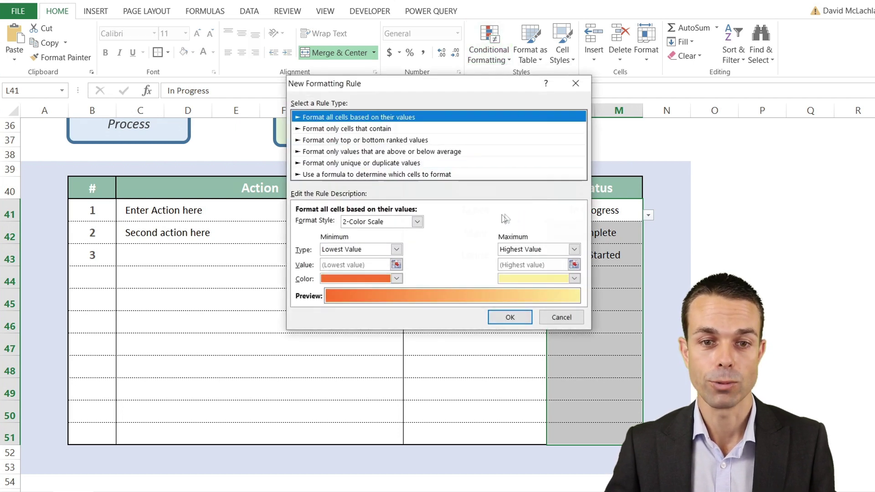
left_click(356, 129)
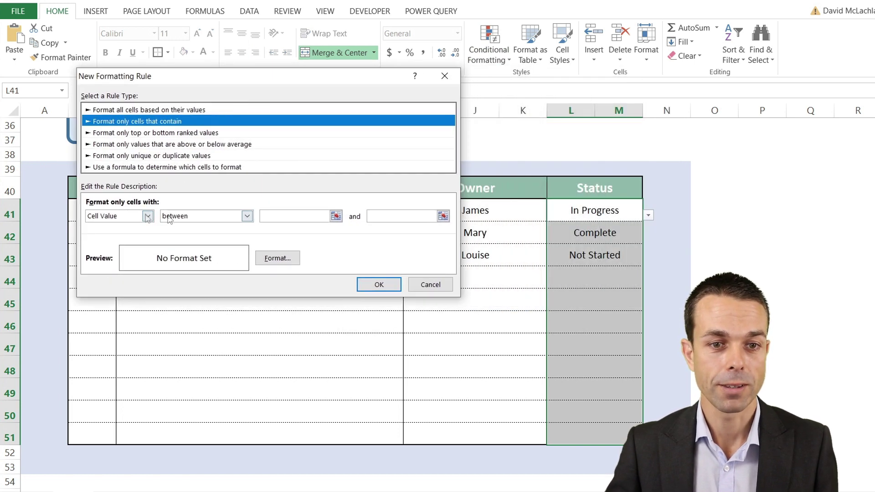
left_click(216, 216)
left_click(201, 248)
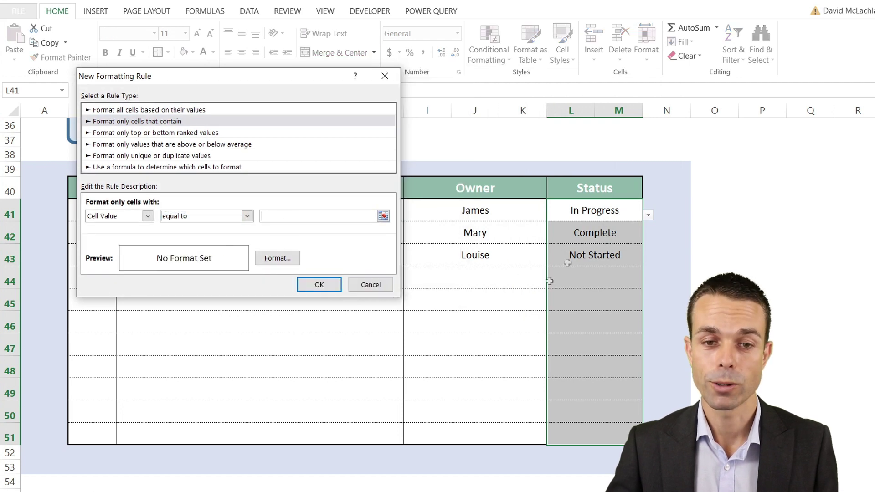
scroll(412, 353, "down", 2)
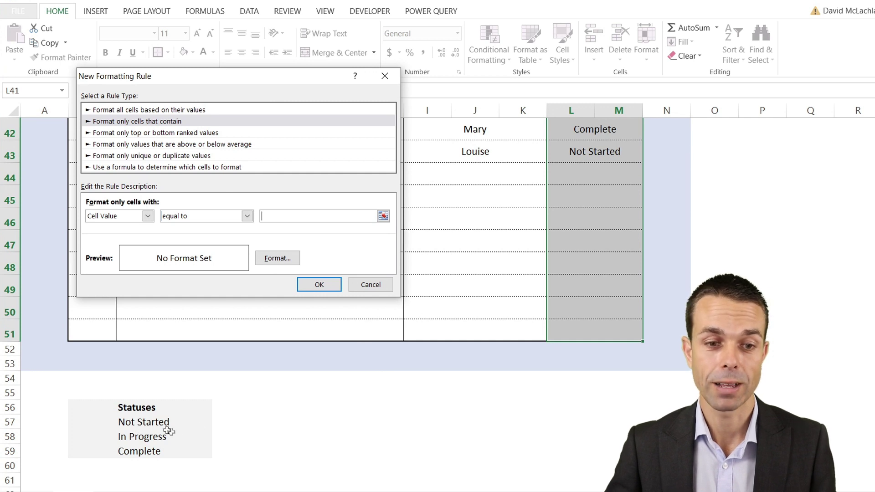
left_click(144, 426)
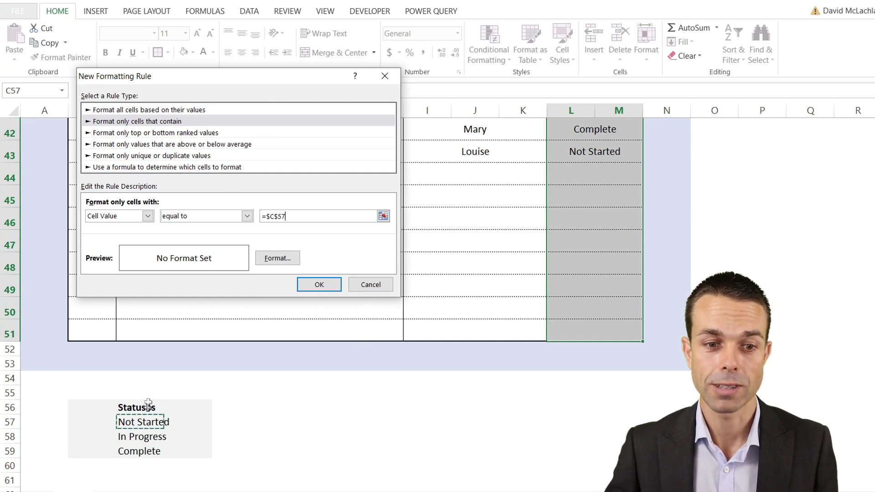
- Give the Not Started rule a light orange fill and apply it to the Status cells
left_click(277, 258)
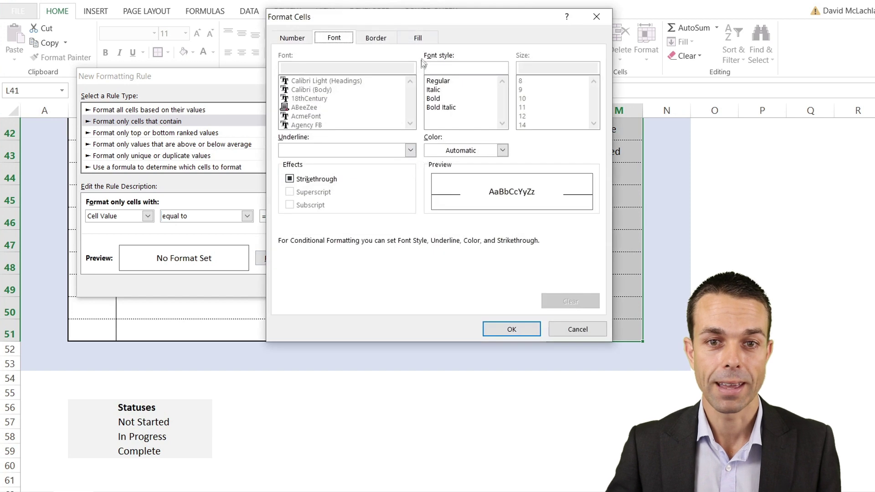
left_click(418, 38)
left_click(348, 100)
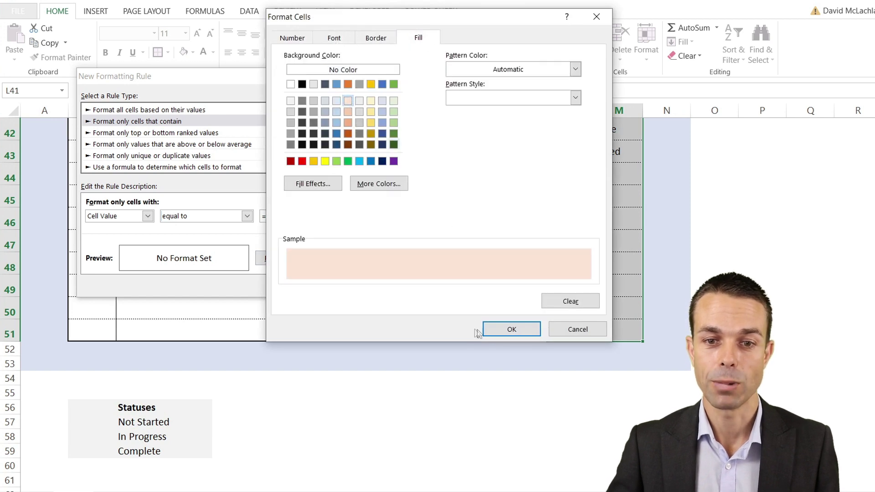
left_click(510, 330)
left_click(308, 290)
- Add a second conditional formatting rule that fills Status cells equal to $C$58 (In Progress) with light yellow
scroll(594, 152, "up", 1)
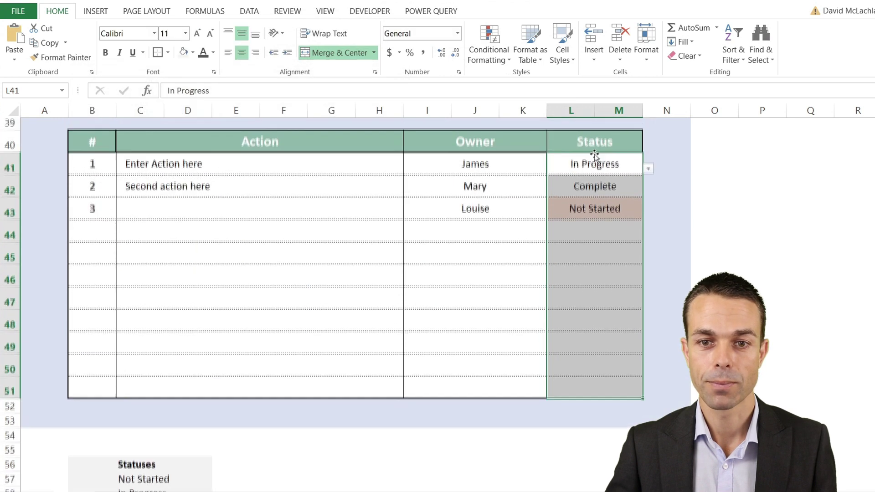
left_click(488, 52)
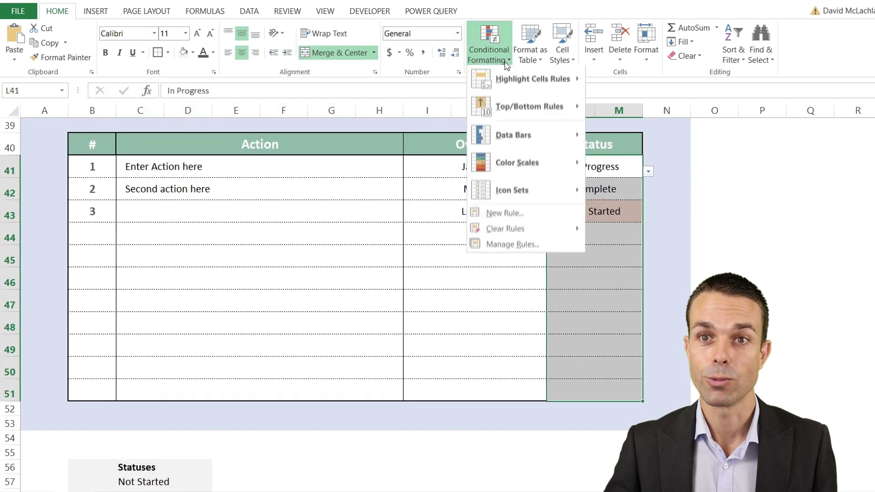
left_click(505, 245)
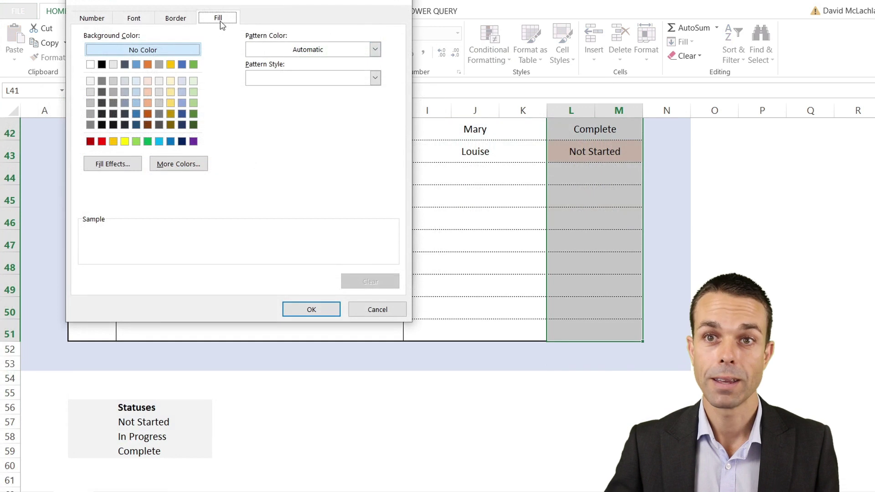
left_click(171, 81)
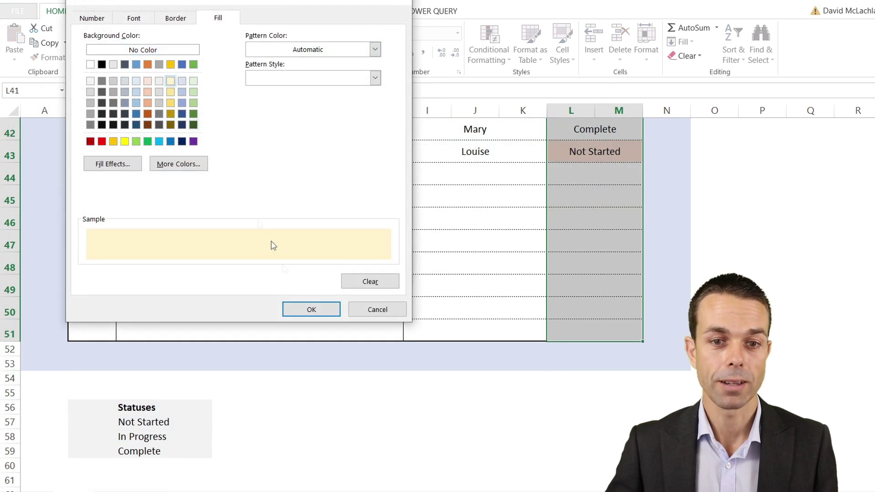
left_click(304, 309)
left_click(331, 272)
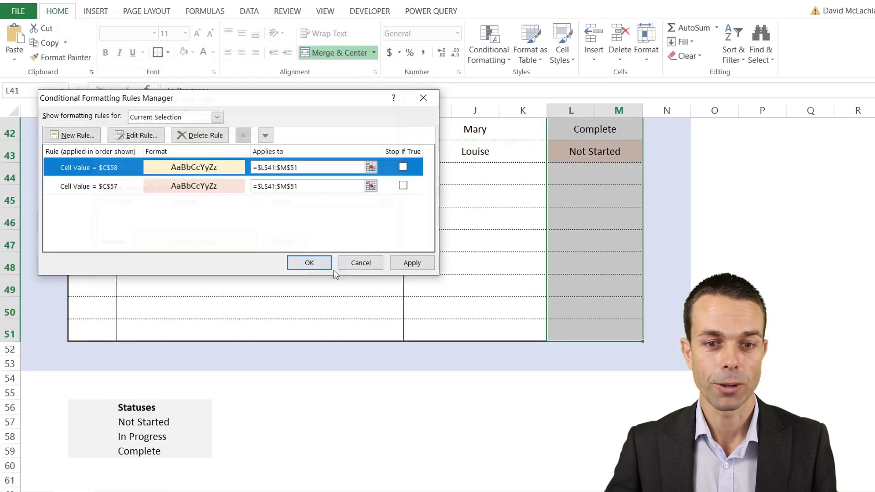
left_click(392, 267)
- Start a third conditional formatting rule on L41:M51 for cells whose value is equal to Complete in $C$59
left_click(73, 135)
left_click(177, 109)
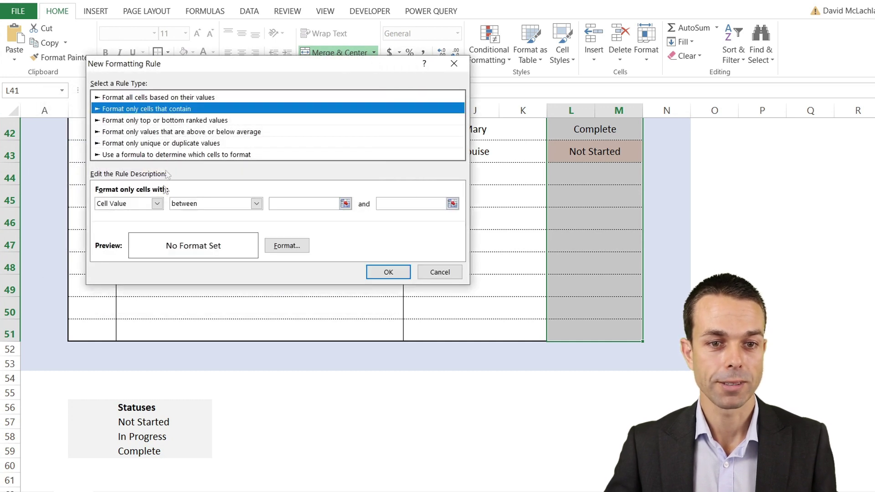
left_click(210, 205)
left_click(195, 231)
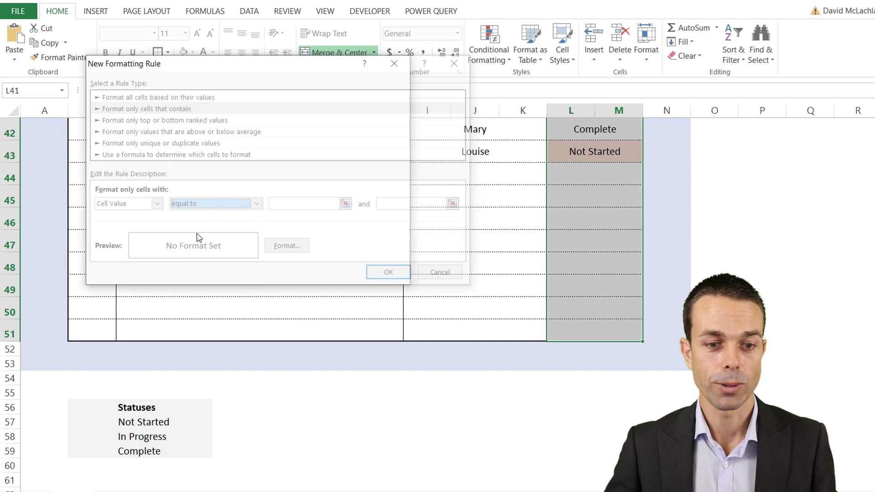
left_click(289, 203)
left_click(139, 452)
- Give the Complete rule a light green fill and apply all the rules to the Status cells
left_click(285, 246)
left_click(194, 81)
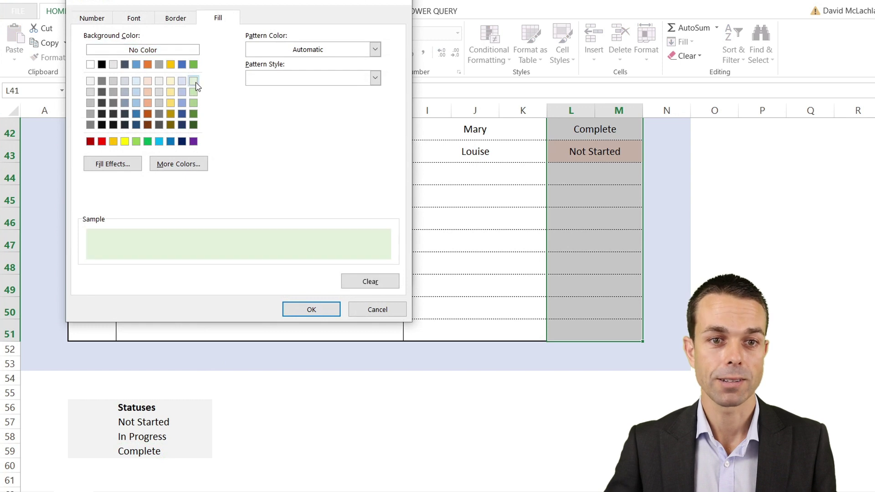
left_click(311, 309)
left_click(344, 272)
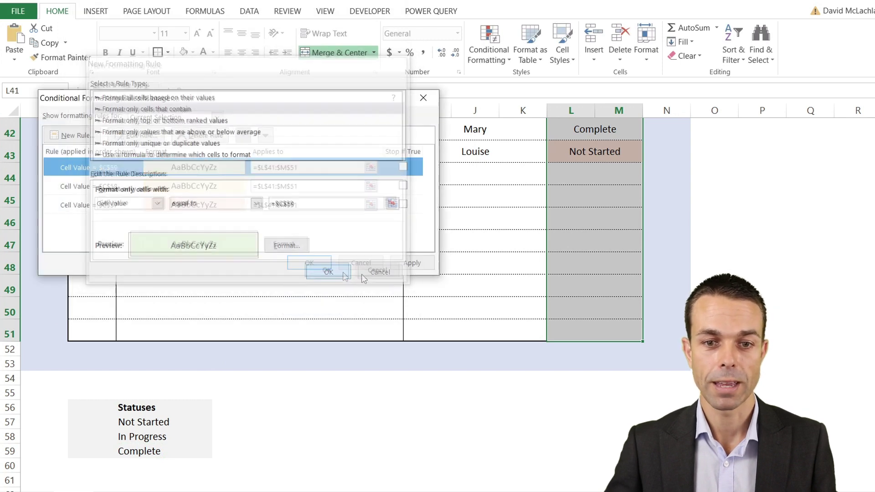
left_click(413, 264)
left_click(309, 263)
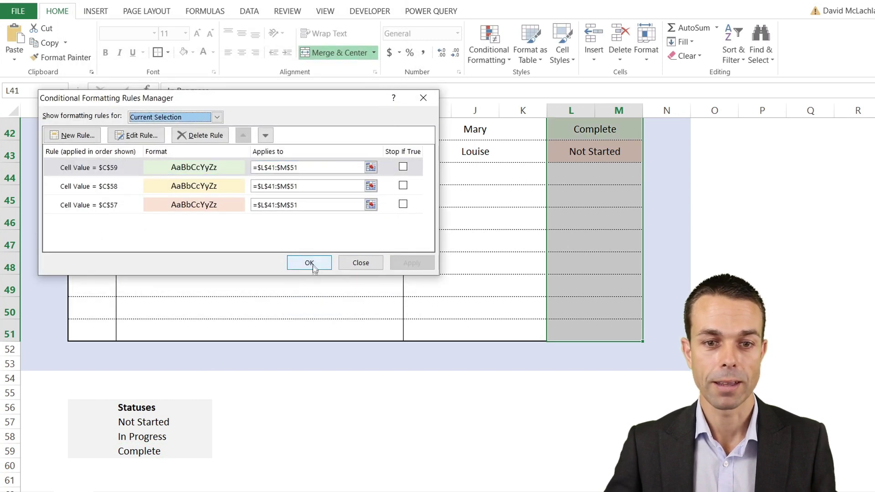
- Examine the colour-coded action register and the whole fishbone diagram together, with the ribbon collapsed for more worksheet space
scroll(520, 254, "up", 2)
left_click(519, 255)
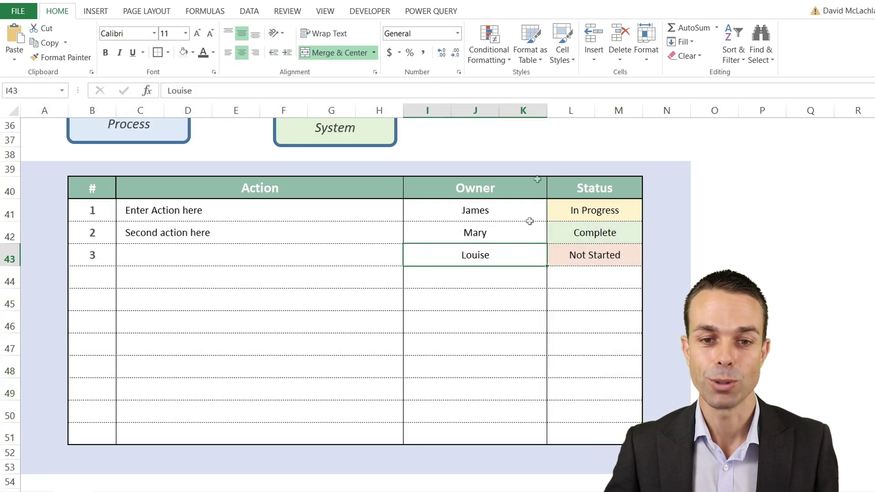
left_click(330, 255)
scroll(388, 297, "down", 2)
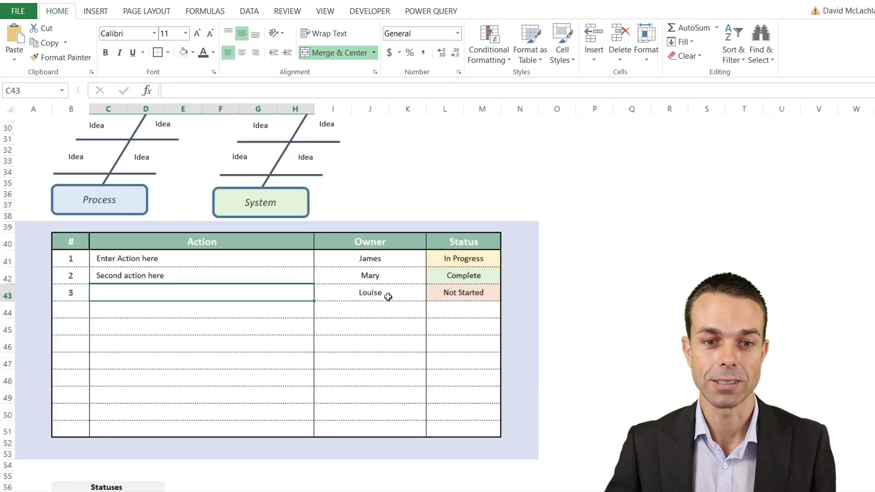
scroll(388, 297, "down", 1)
scroll(336, 293, "up", 10)
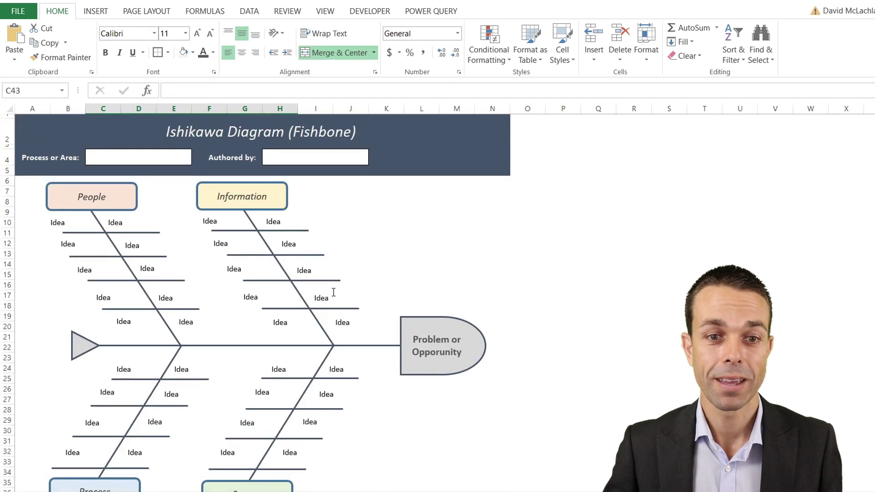
scroll(256, 293, "down", 2)
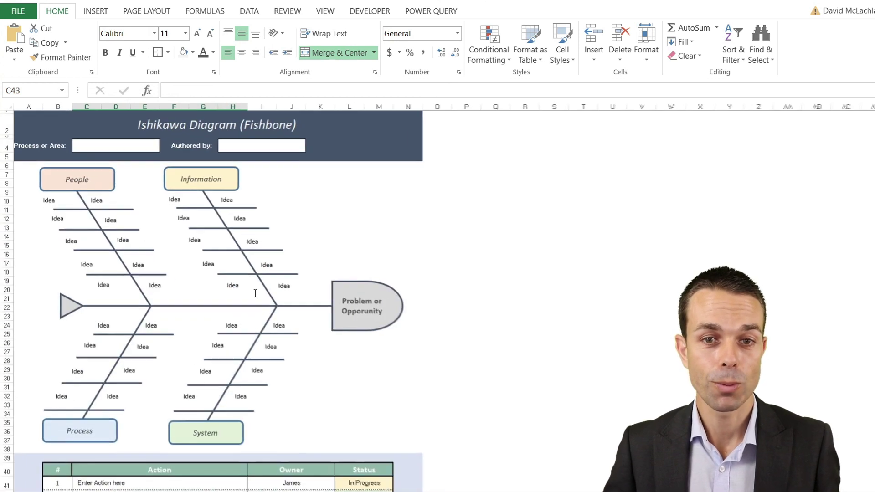
key("ctrl+F1")
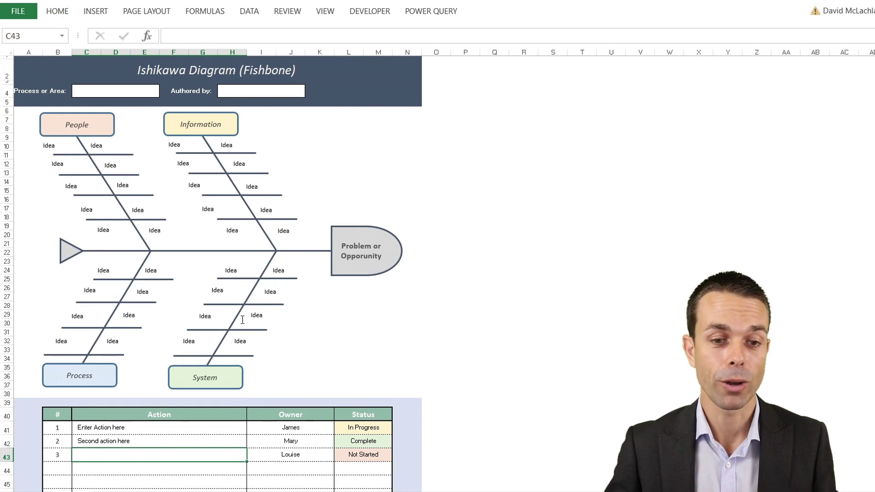
scroll(243, 319, "down", 1)
left_click(188, 409)
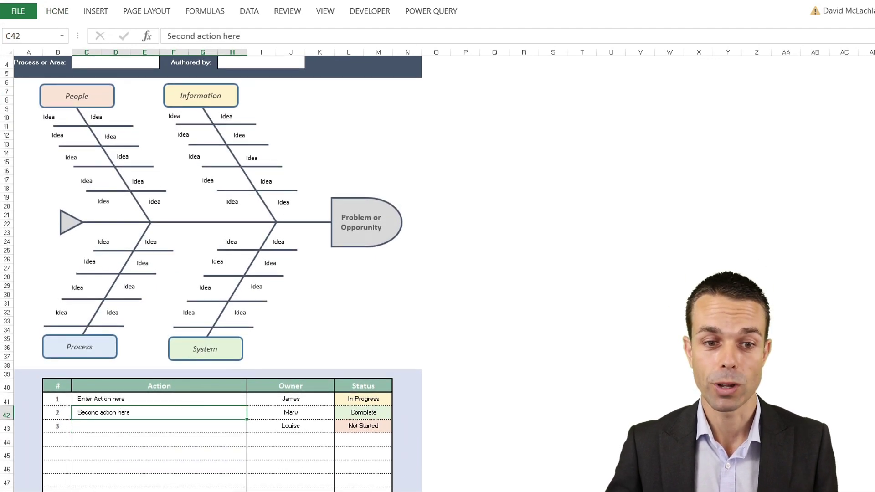